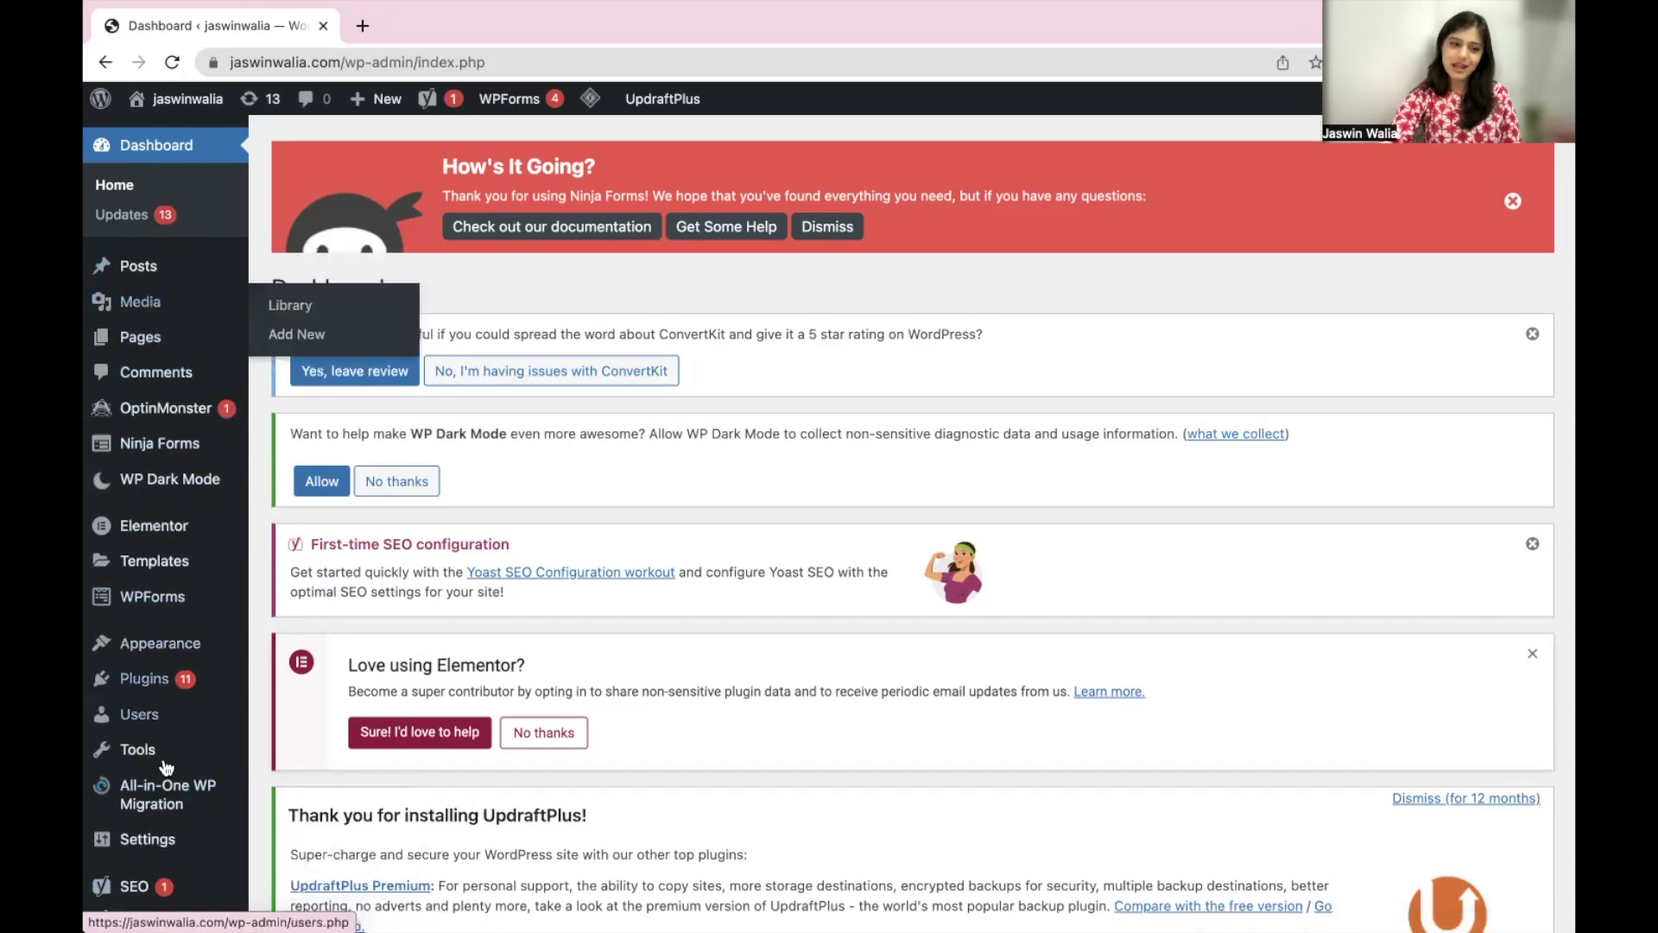
# - Search the plugin directory for 'astra starter templates' to find the Starter Templates plugin
pyautogui.moveTo(146, 692)
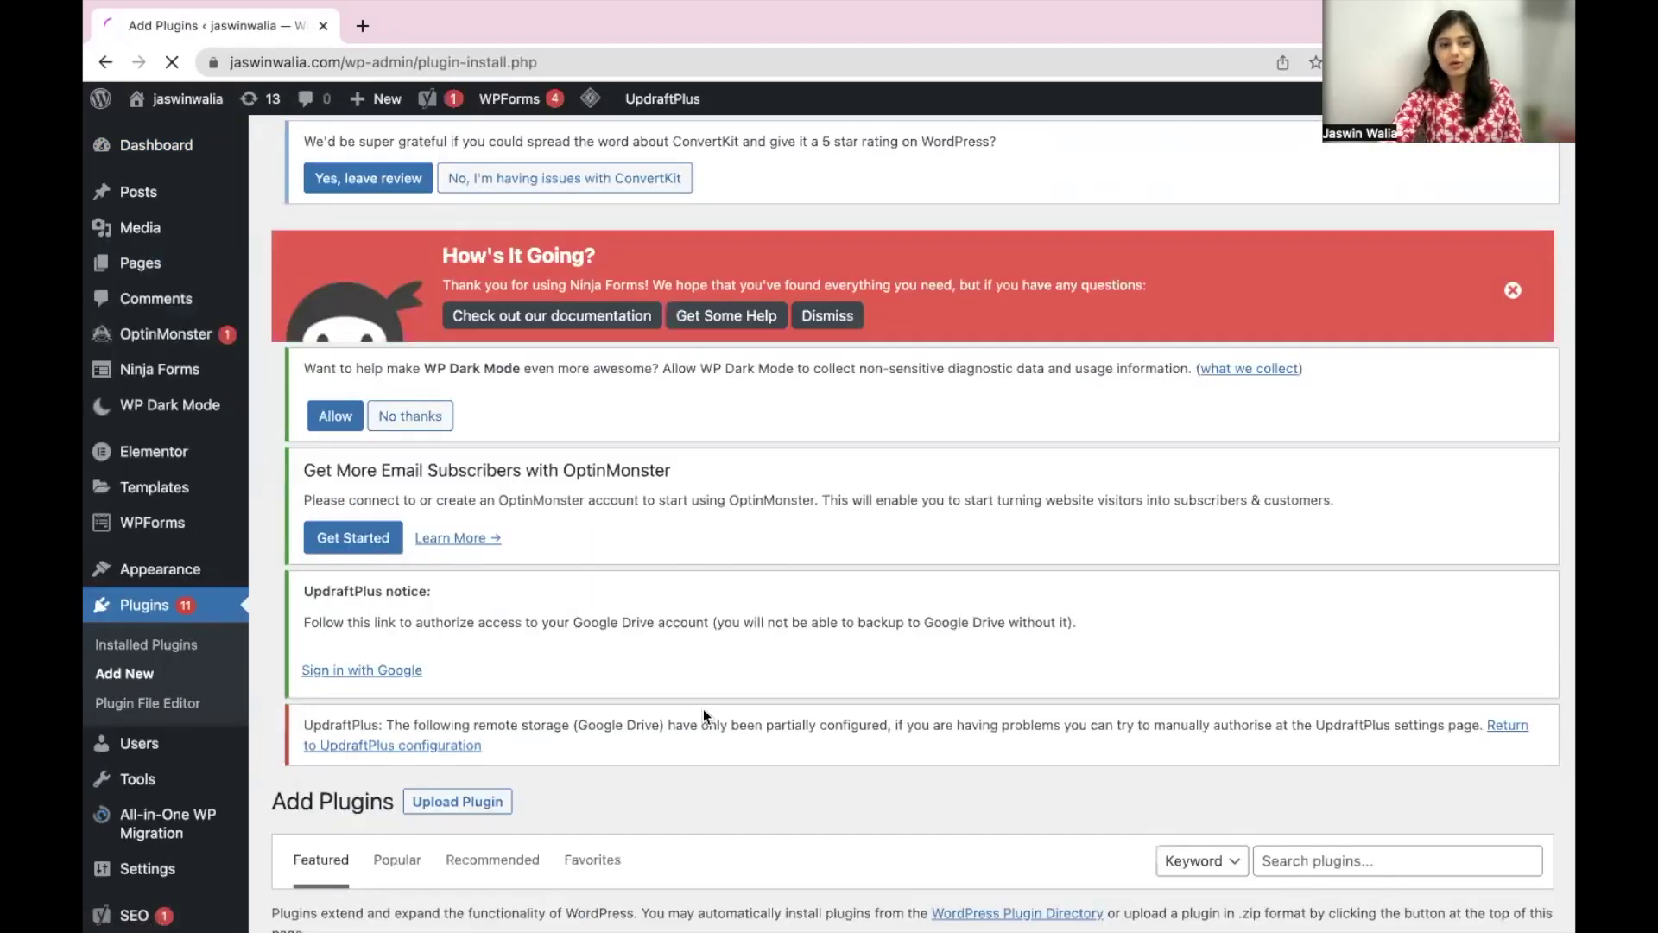
pyautogui.scroll(-3, 703, 714)
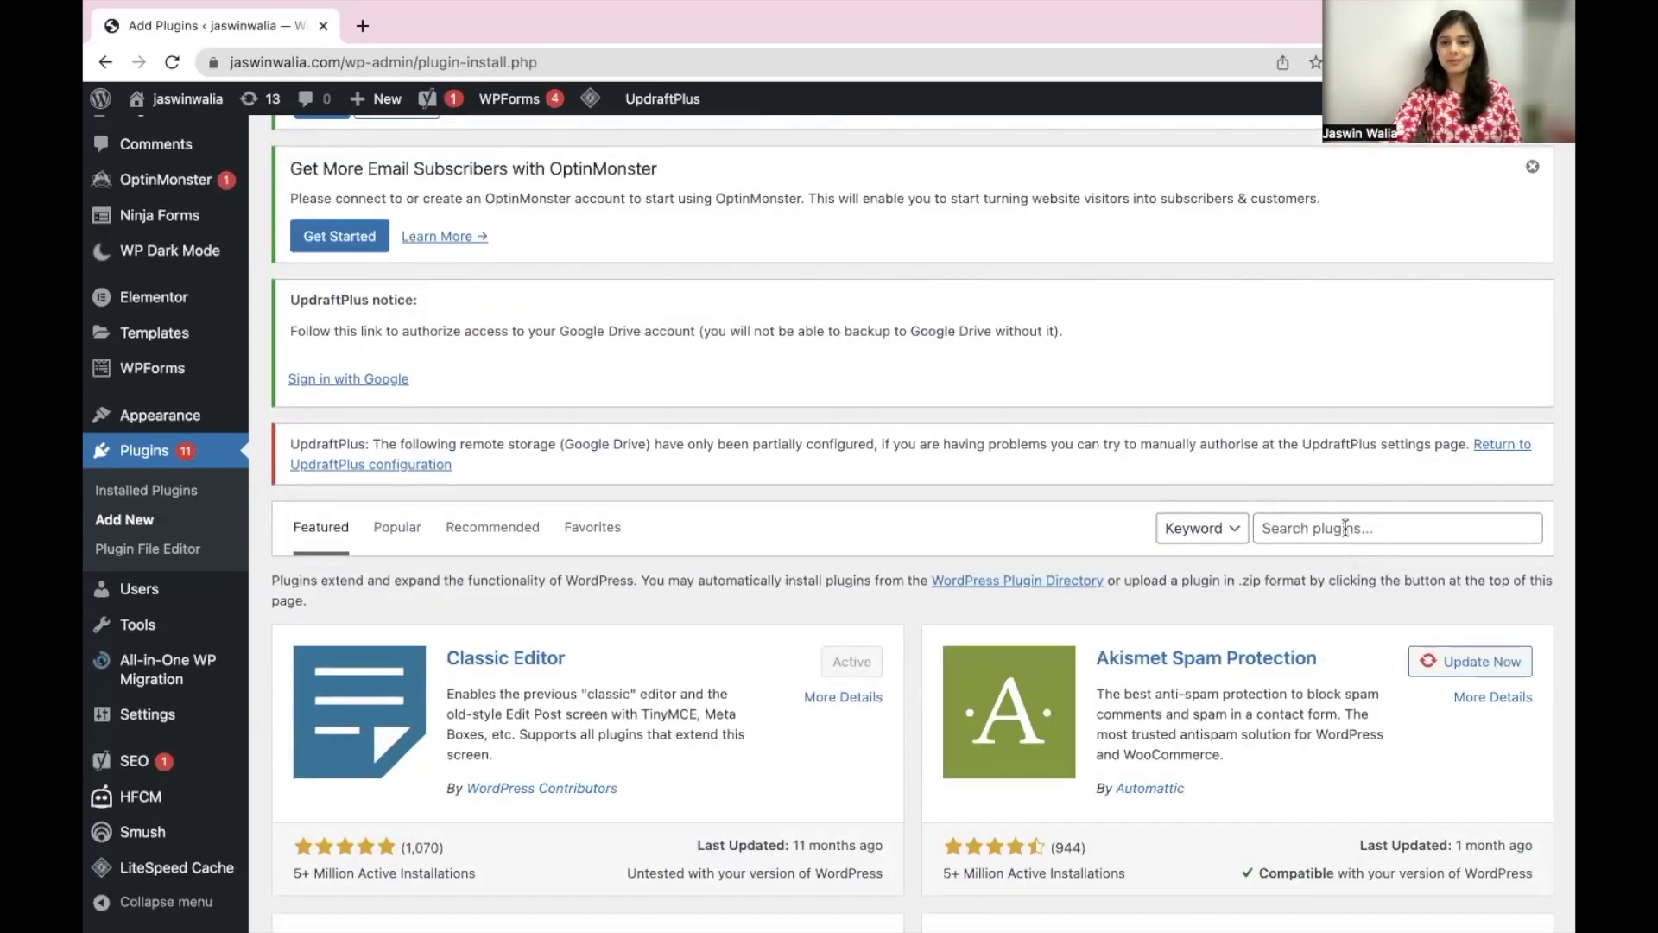
pyautogui.click(1345, 528)
pyautogui.write('astra')
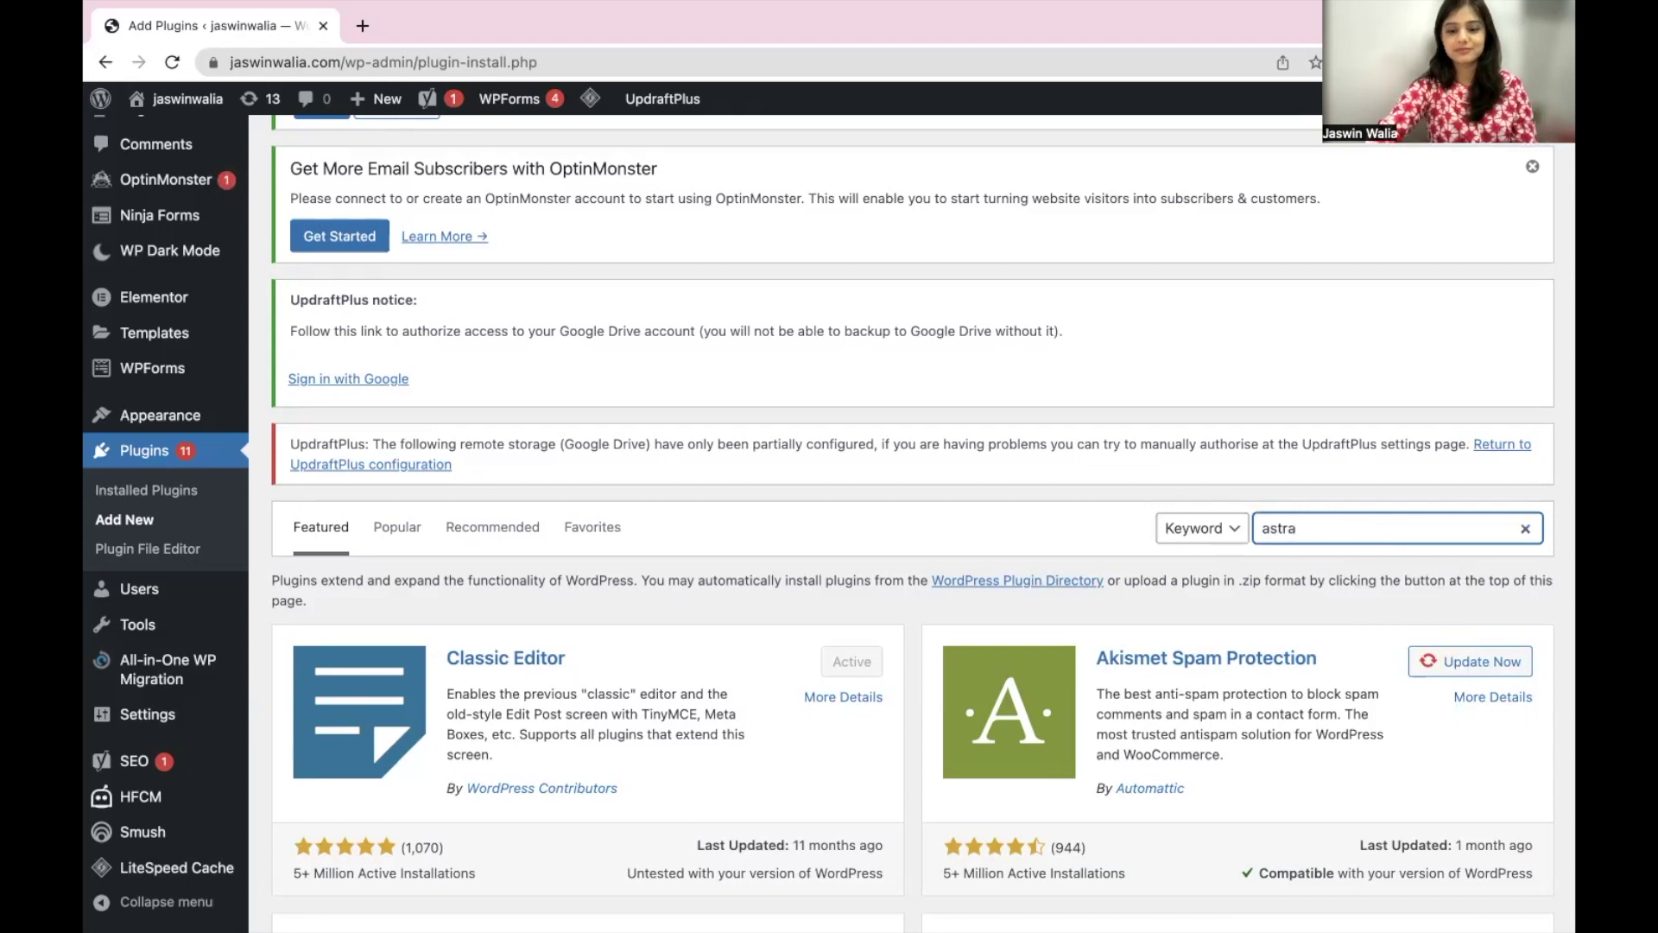
pyautogui.write(' starter templates')
pyautogui.scroll(-3, 1180, 702)
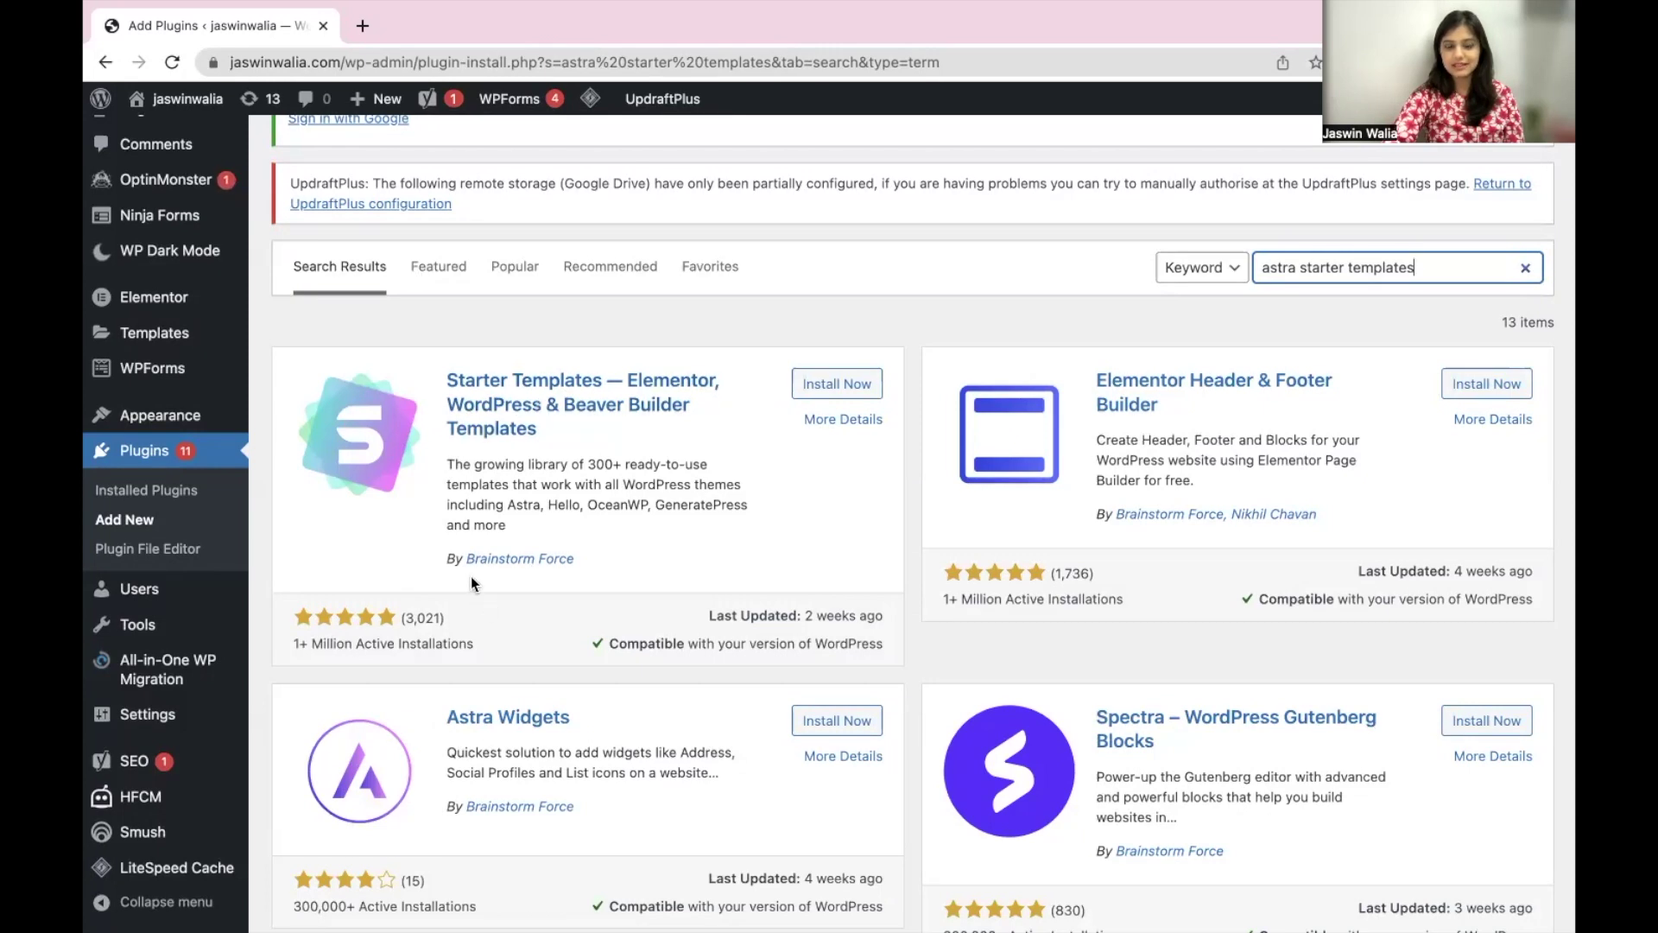
# - Install Starter Templates and browse its Installation, FAQ, Screenshots and Reviews details
pyautogui.click(856, 382)
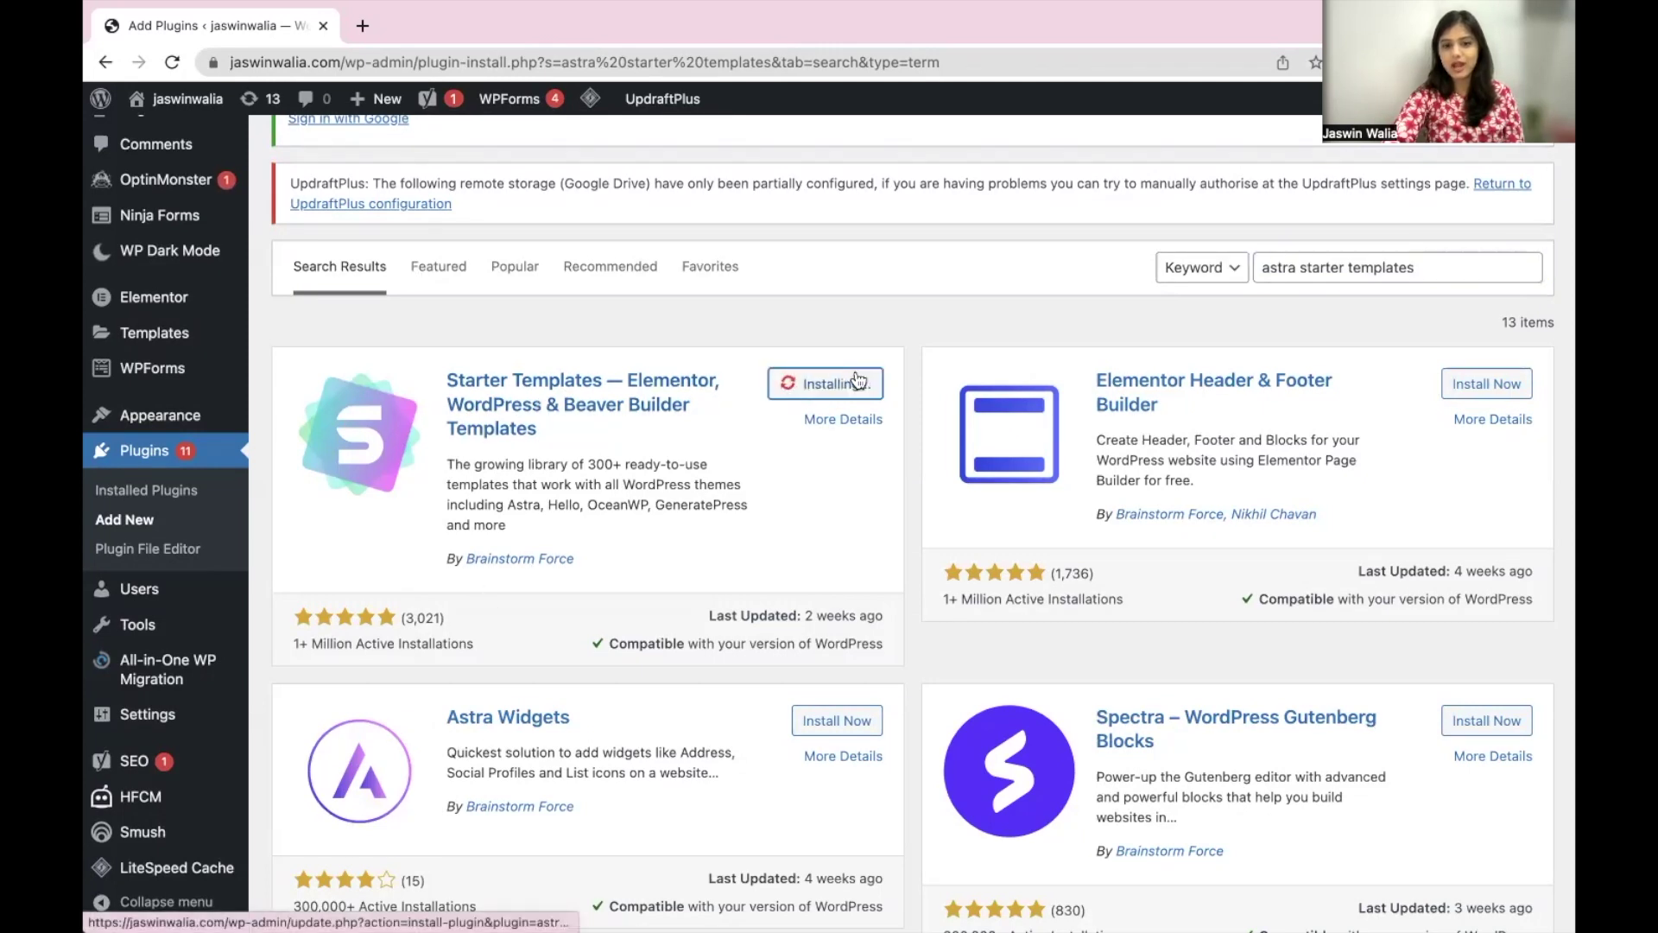
pyautogui.click(848, 418)
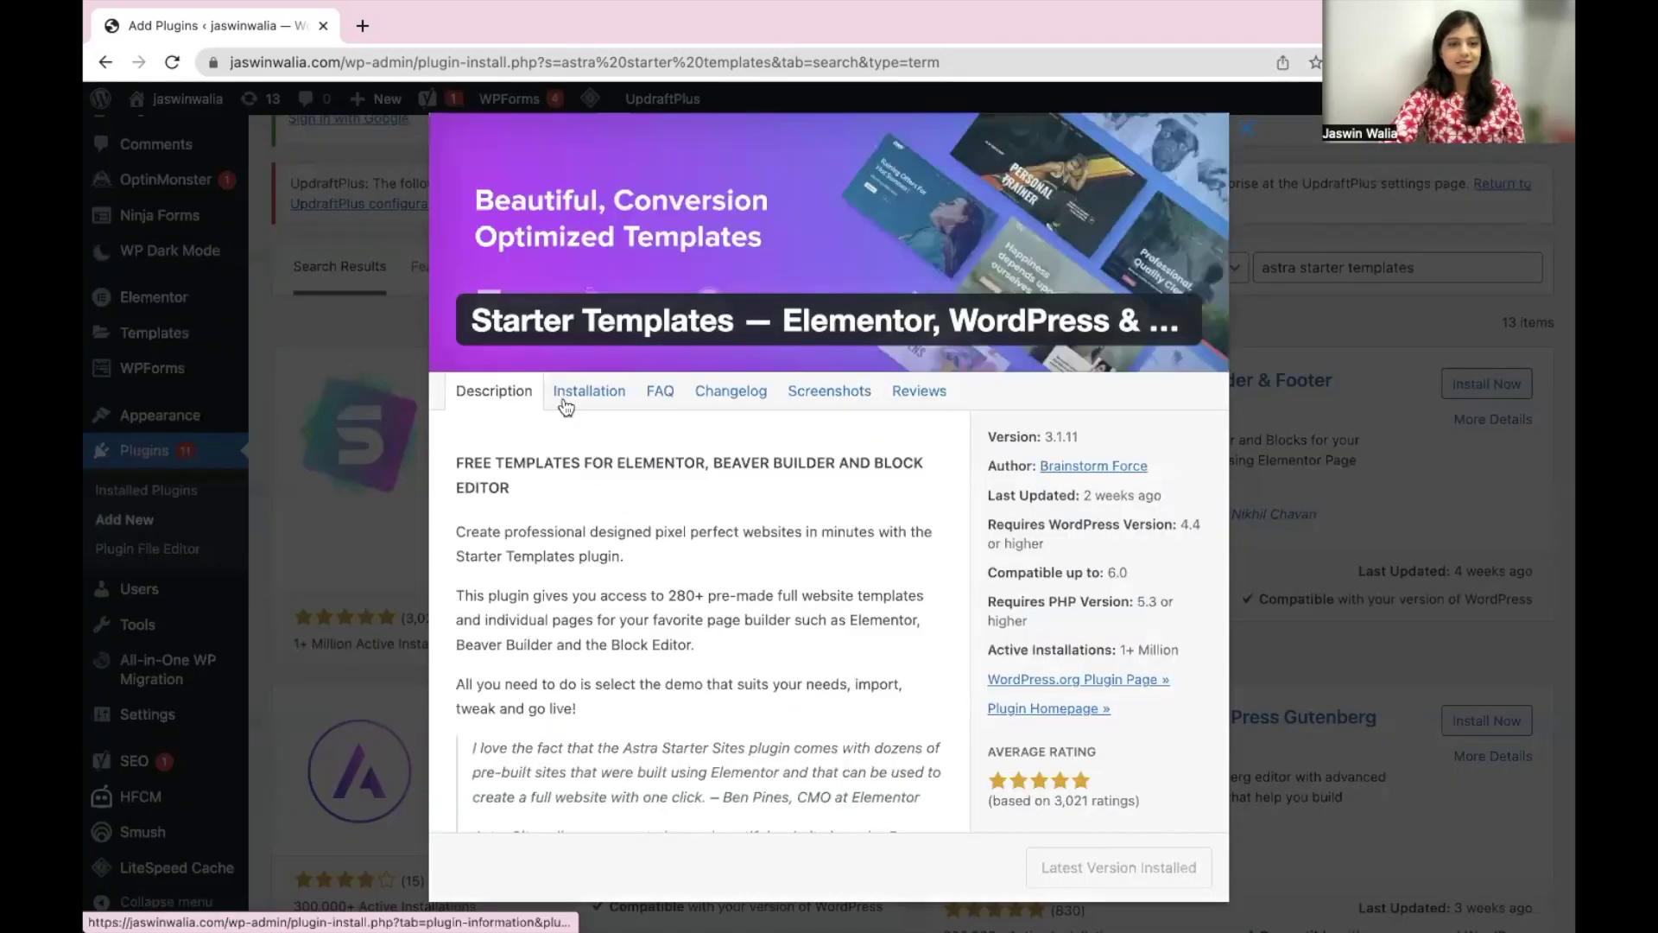
pyautogui.click(567, 394)
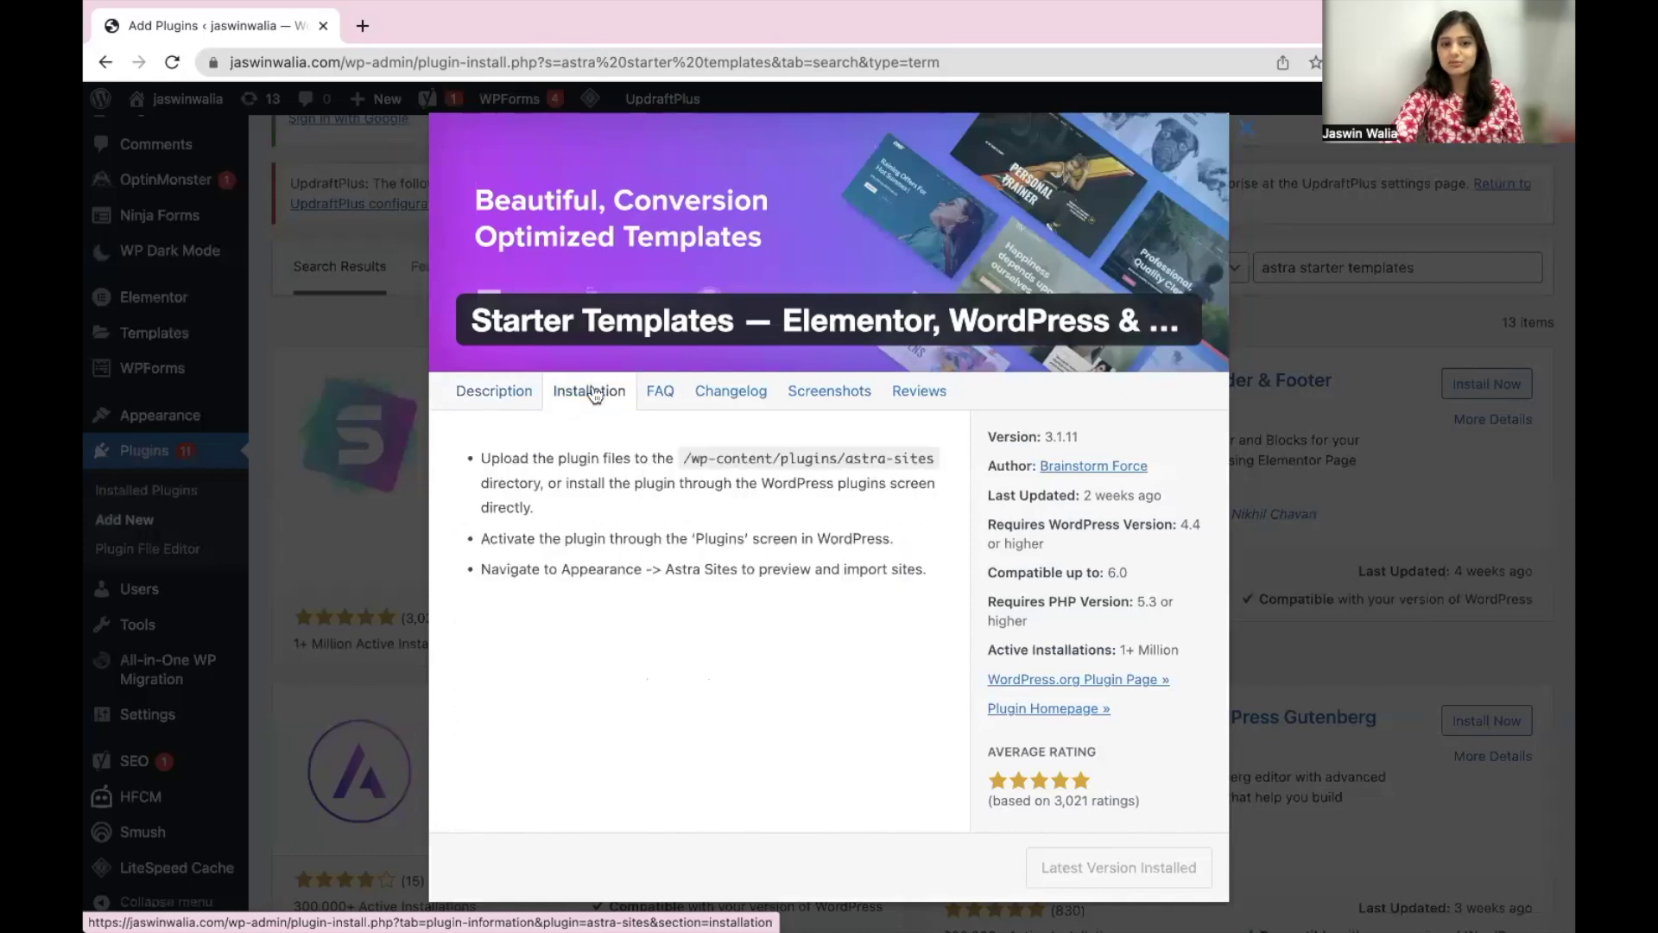
pyautogui.click(650, 399)
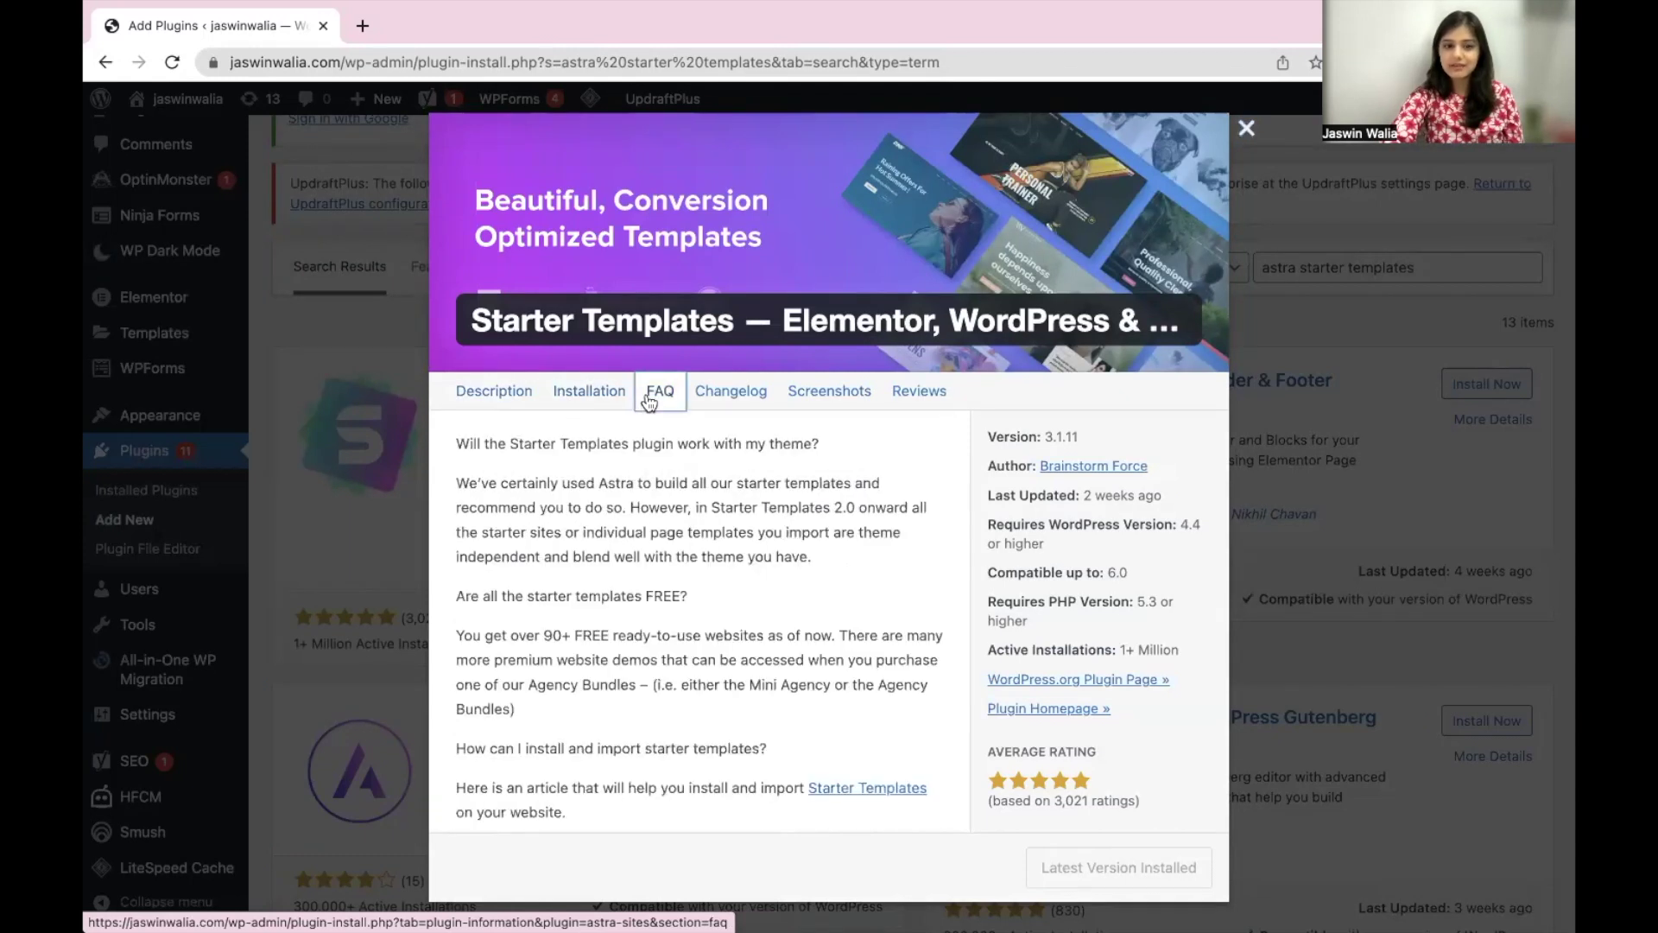
pyautogui.click(826, 408)
pyautogui.click(910, 395)
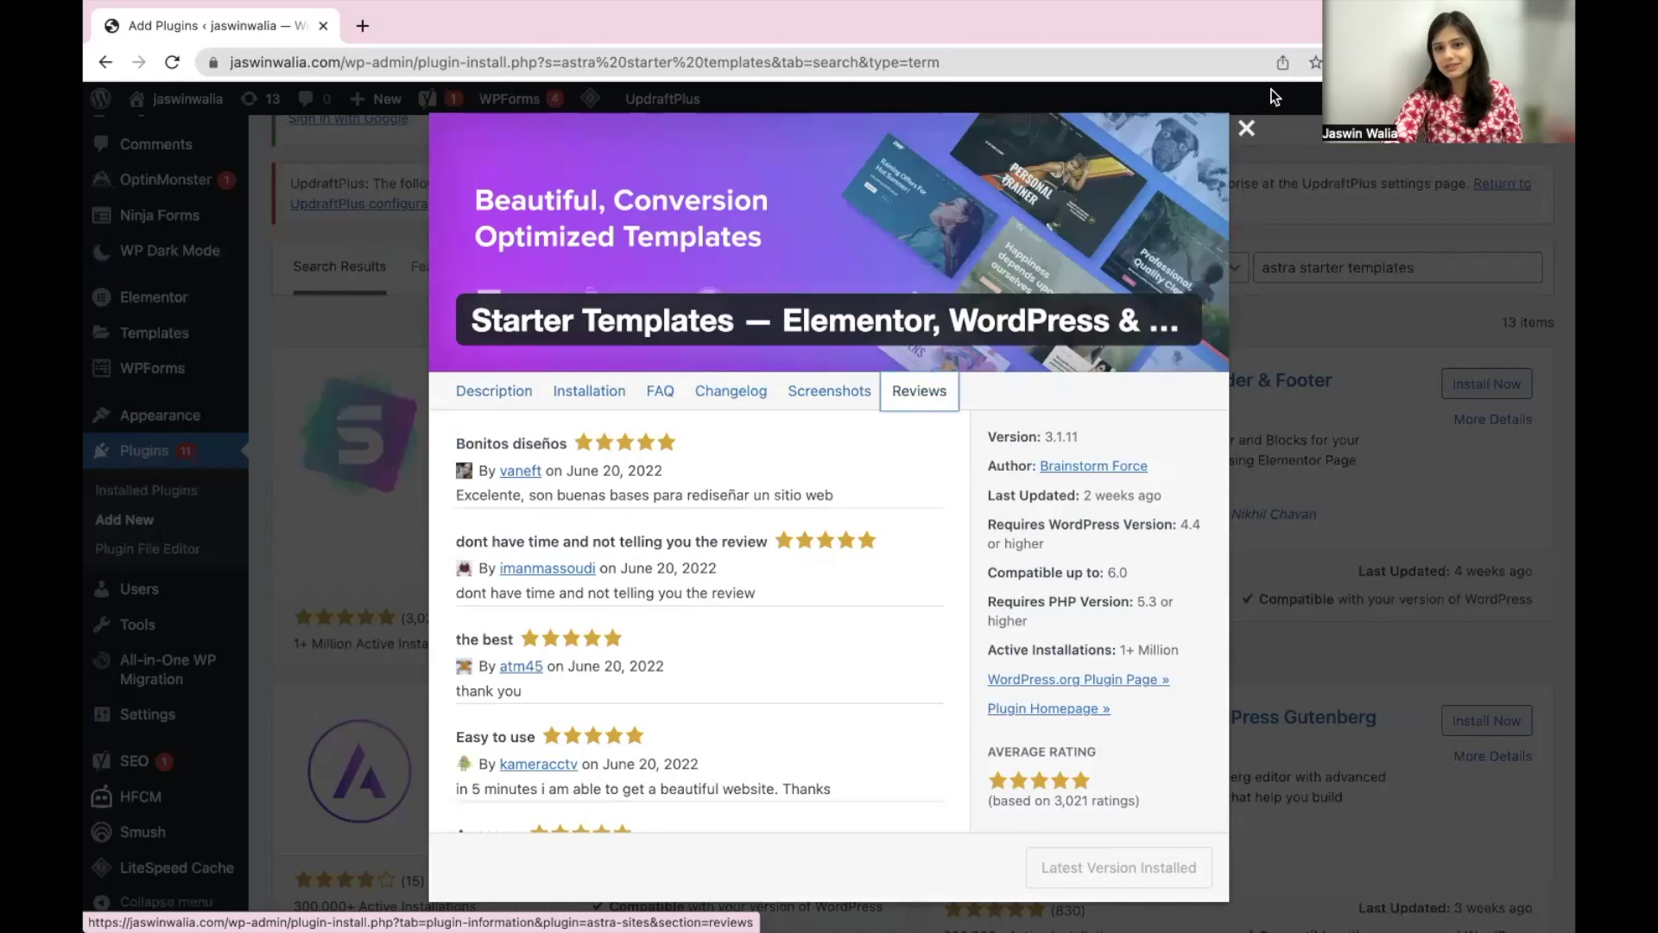
# - Close the plugin details and activate Starter Templates
pyautogui.click(1246, 128)
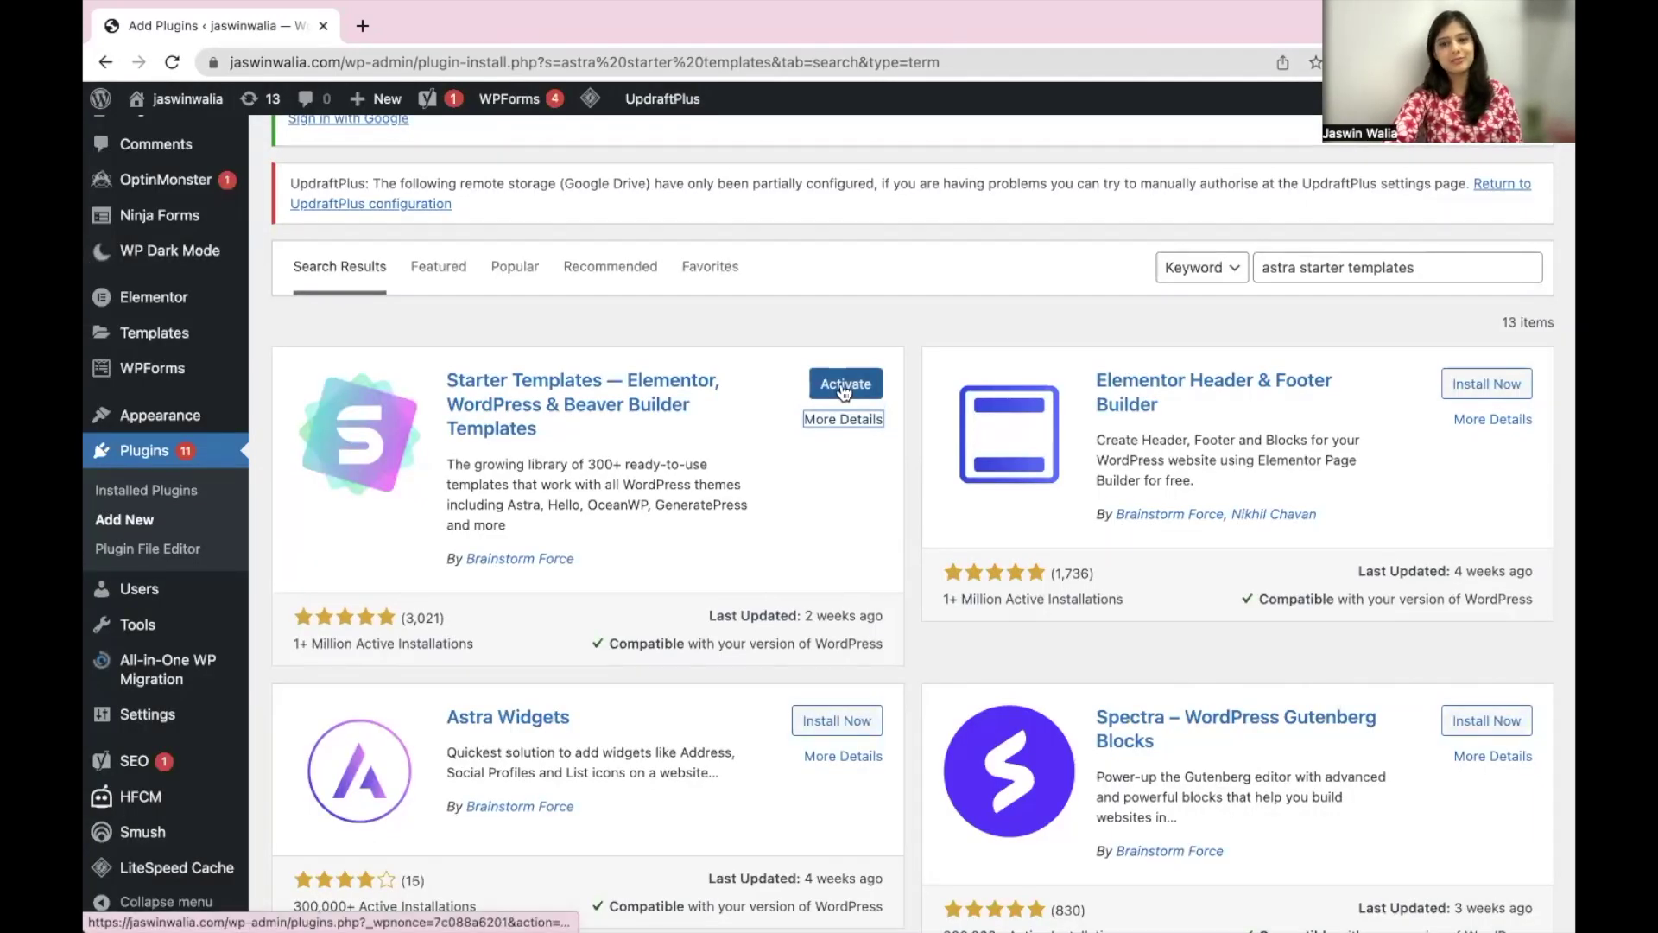
pyautogui.click(845, 386)
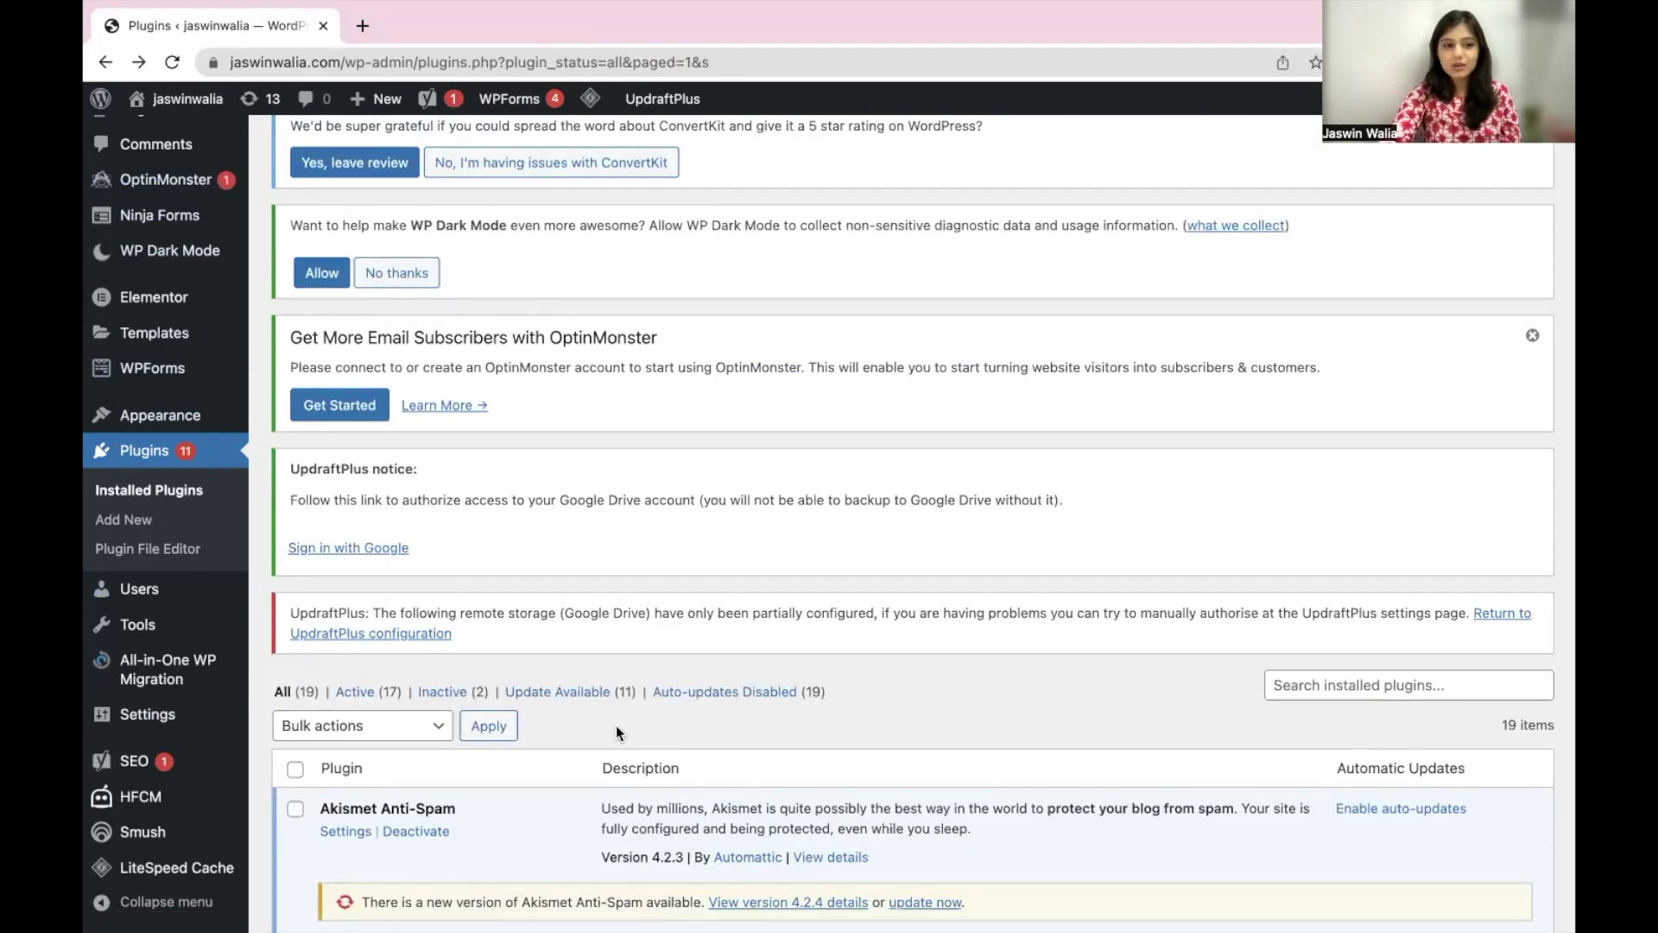
pyautogui.moveTo(163, 418)
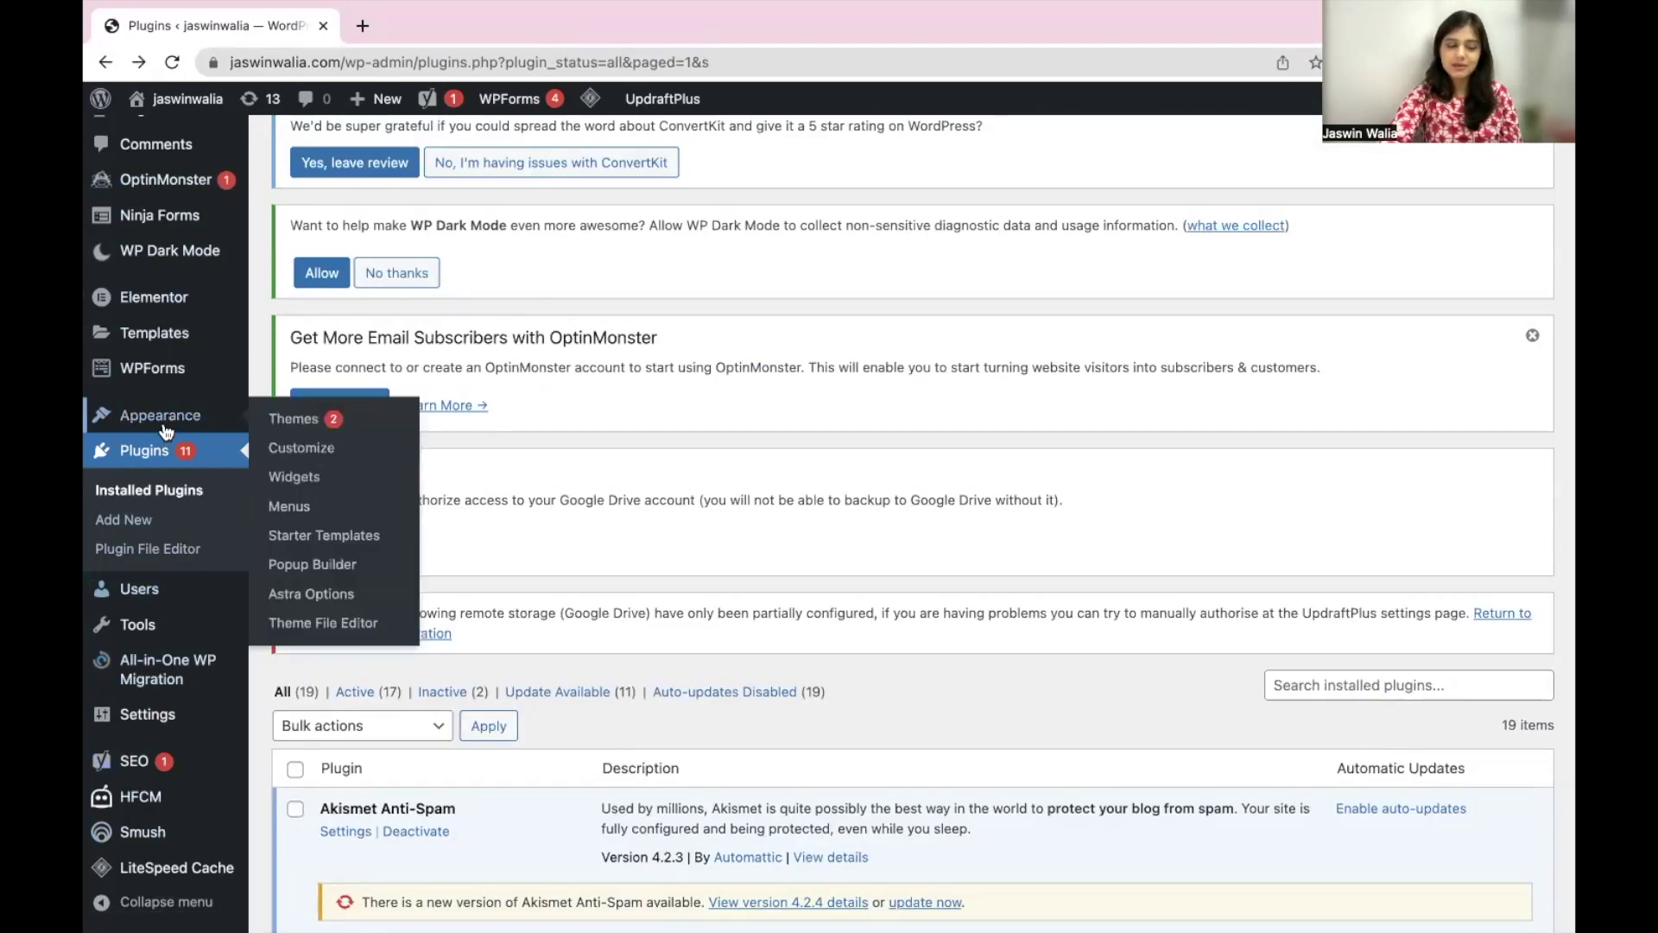
# - Launch Appearance > Starter Templates, close the UpdraftPlus tab, and choose Build Your Website Now
pyautogui.click(336, 544)
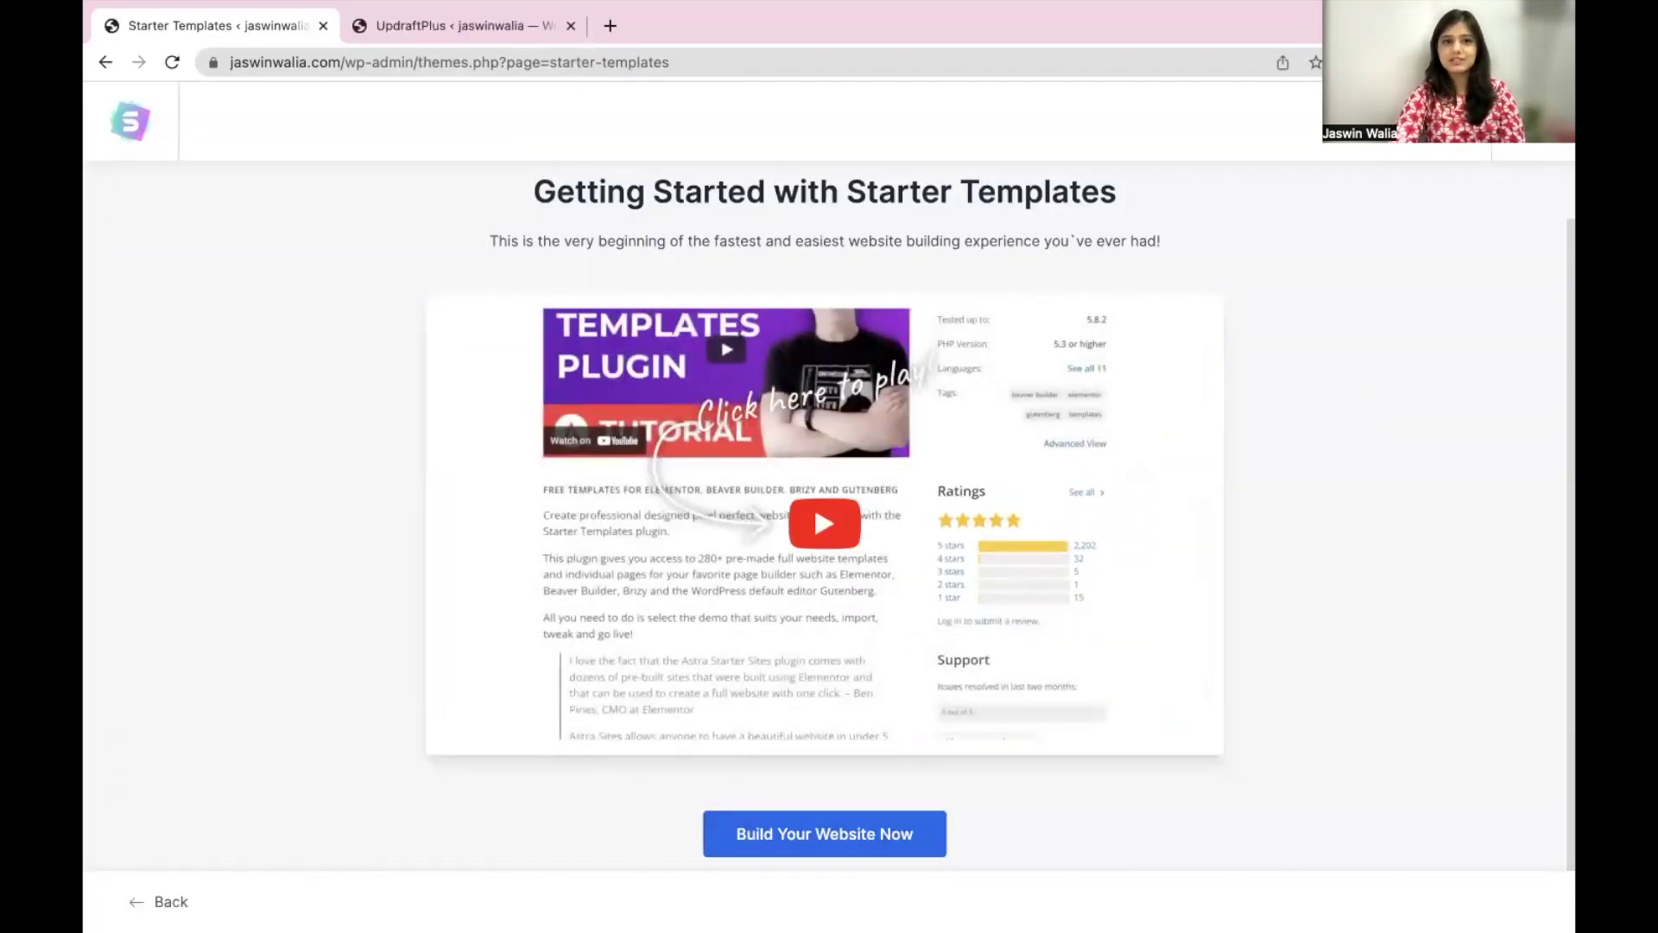
pyautogui.click(571, 26)
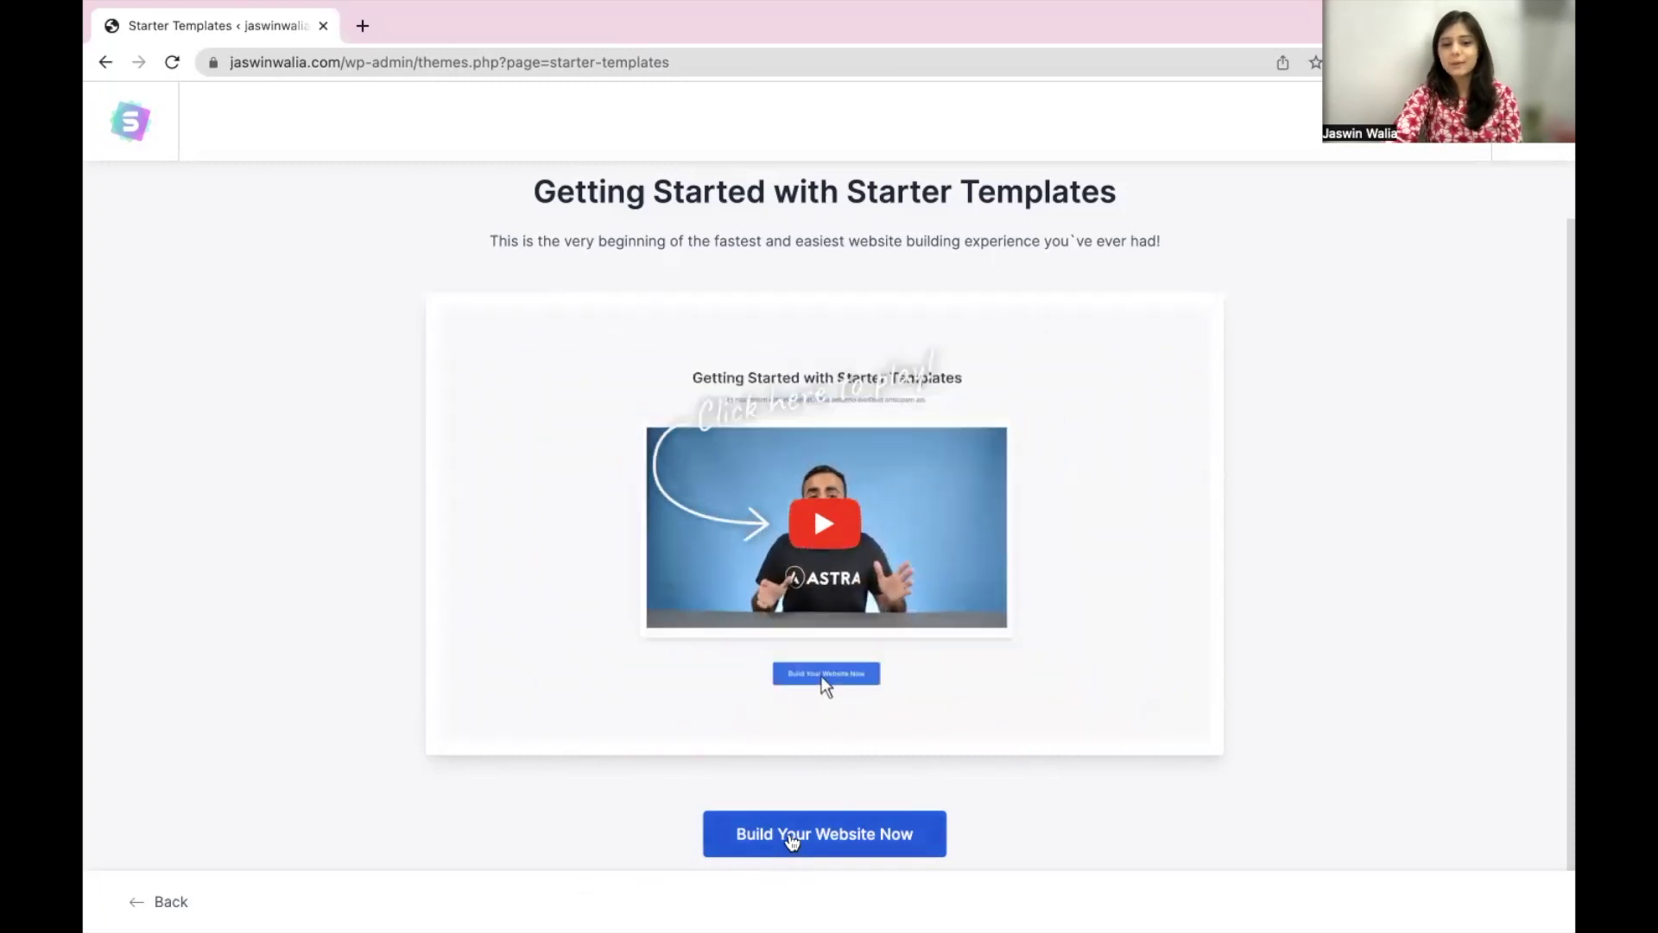
pyautogui.click(791, 842)
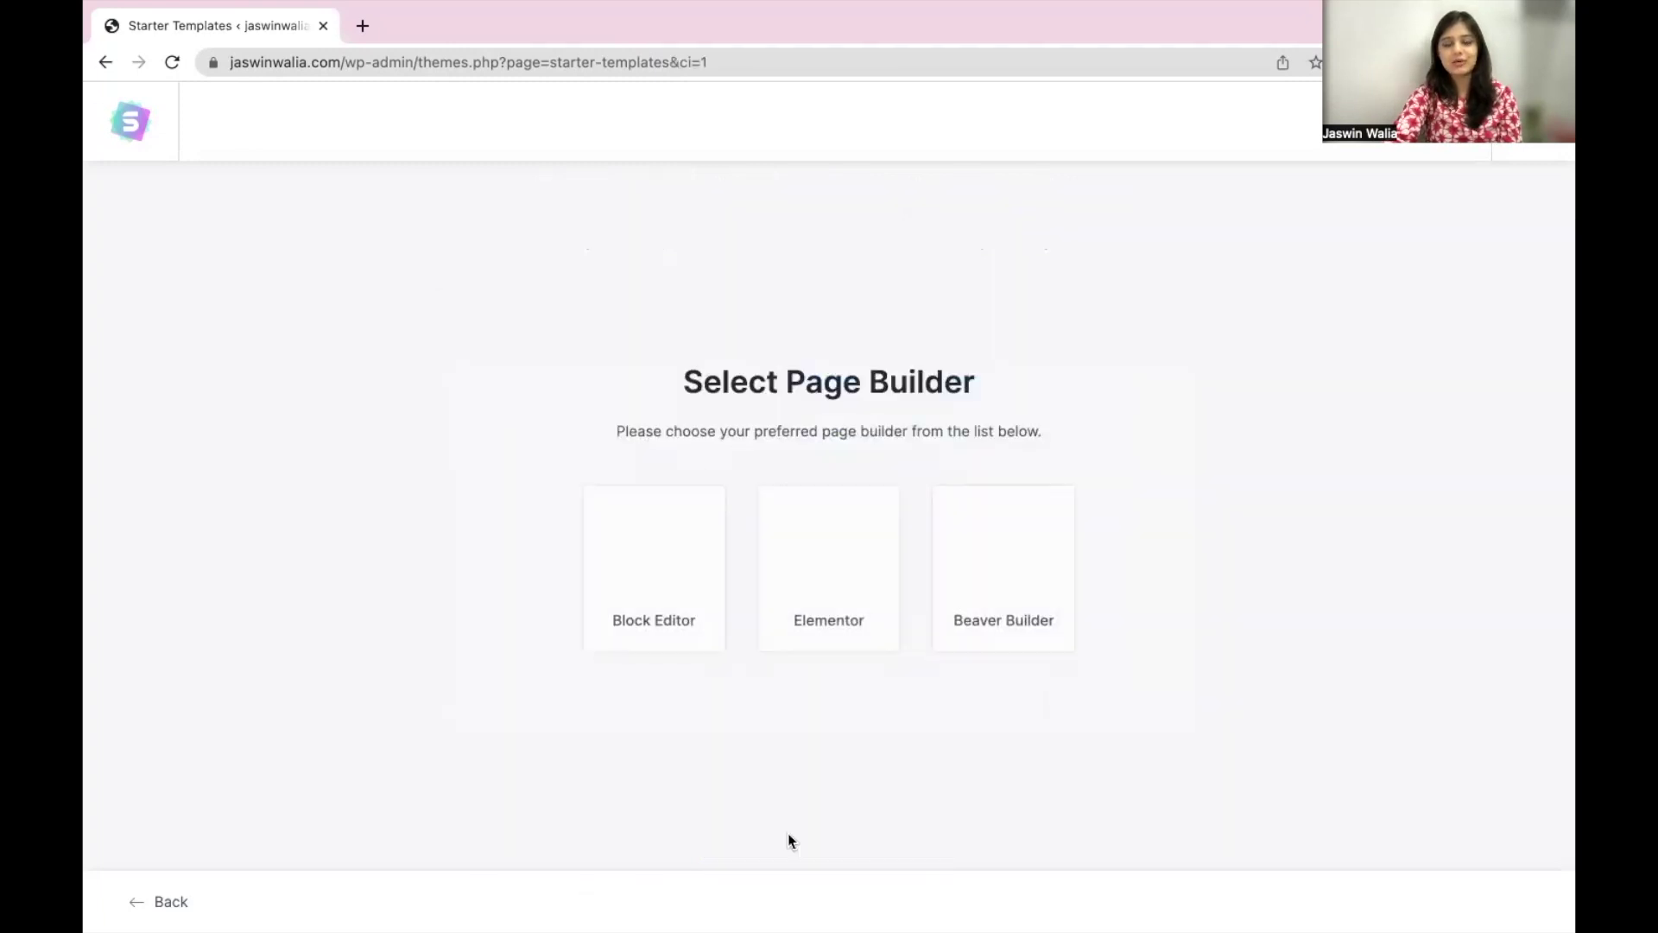
# - Choose Elementor as the page builder and look over the template categories
pyautogui.click(832, 637)
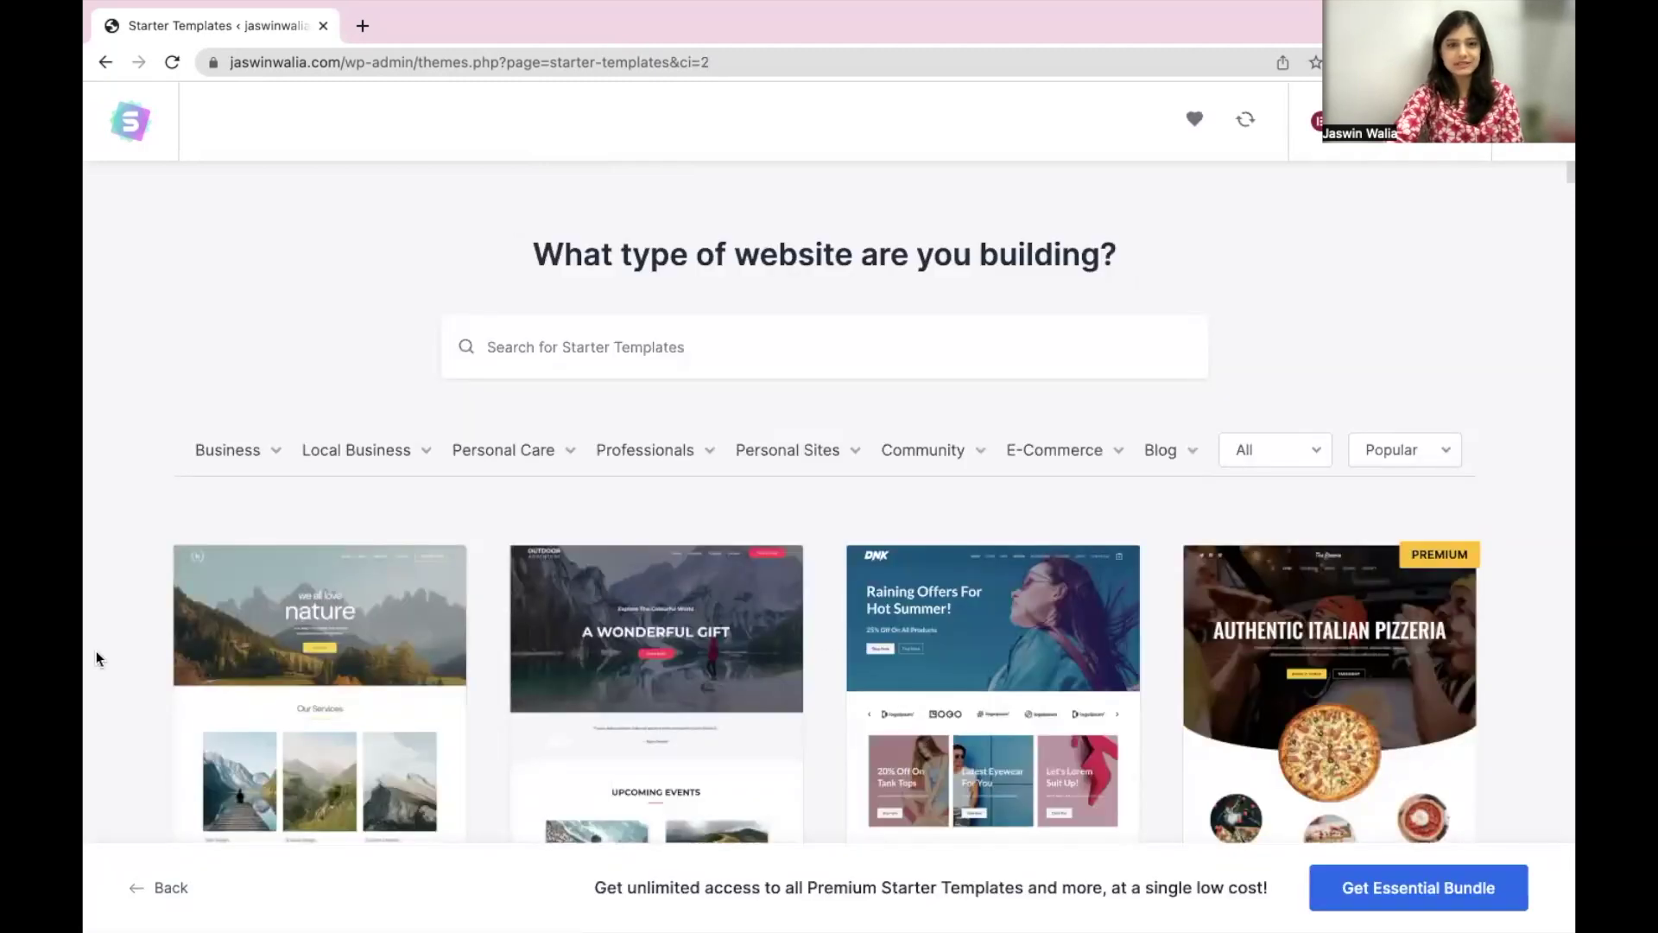
pyautogui.scroll(-3, 96, 652)
pyautogui.scroll(-9, 96, 650)
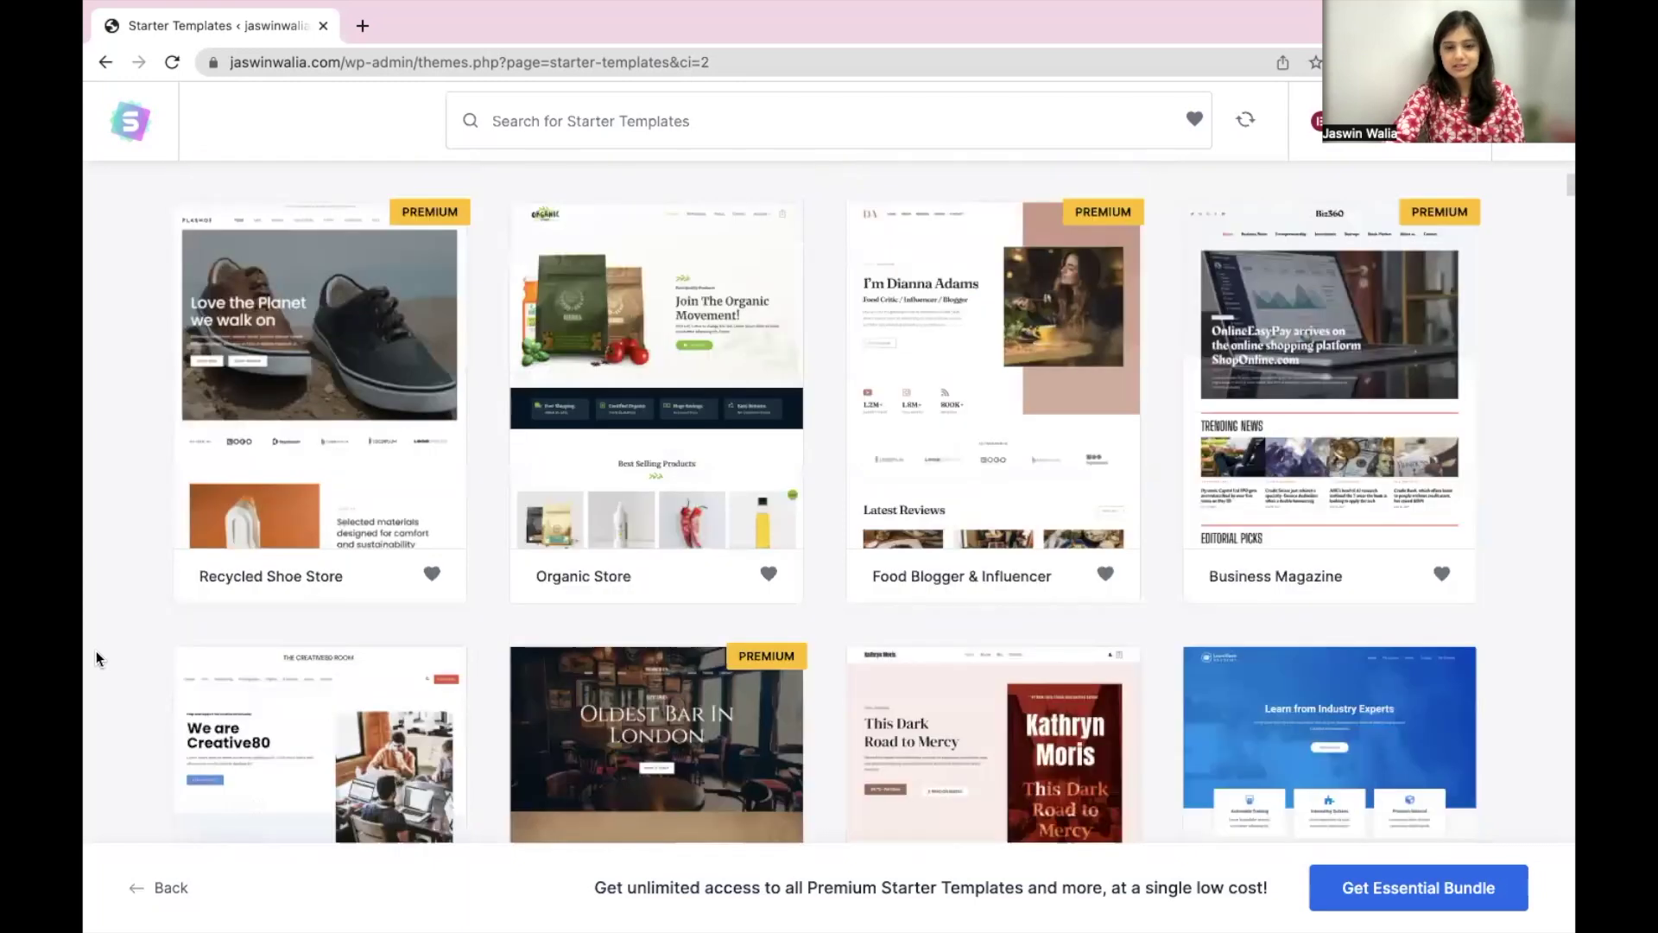
pyautogui.scroll(-10, 96, 650)
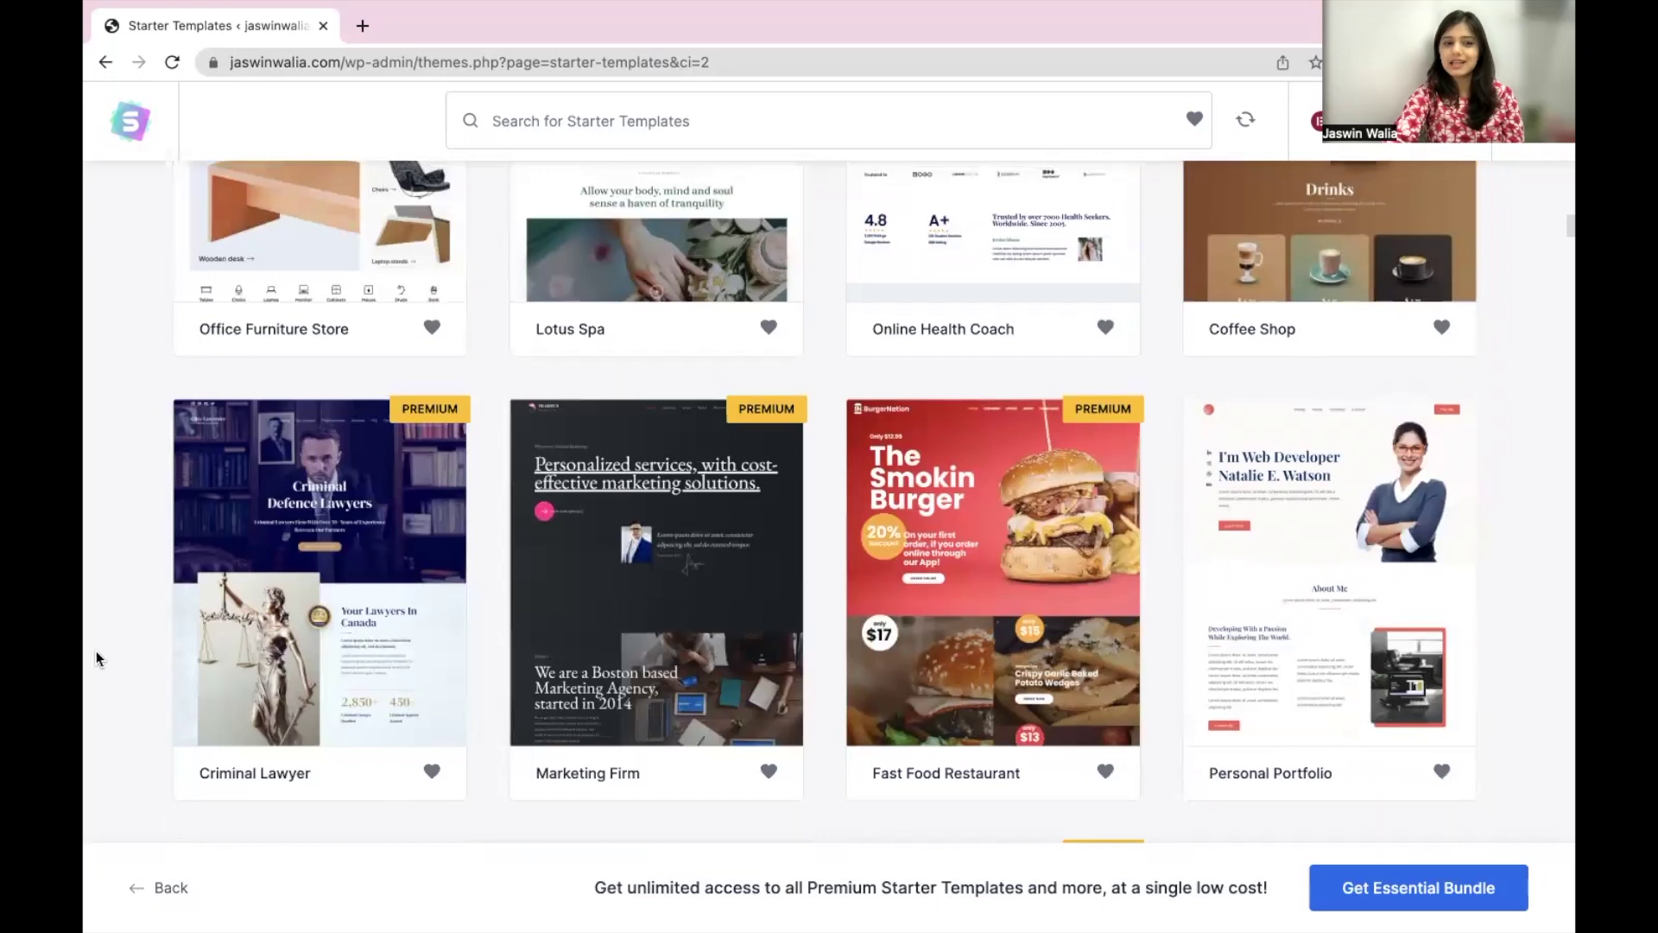
pyautogui.scroll(15, 96, 650)
pyautogui.scroll(5, 96, 650)
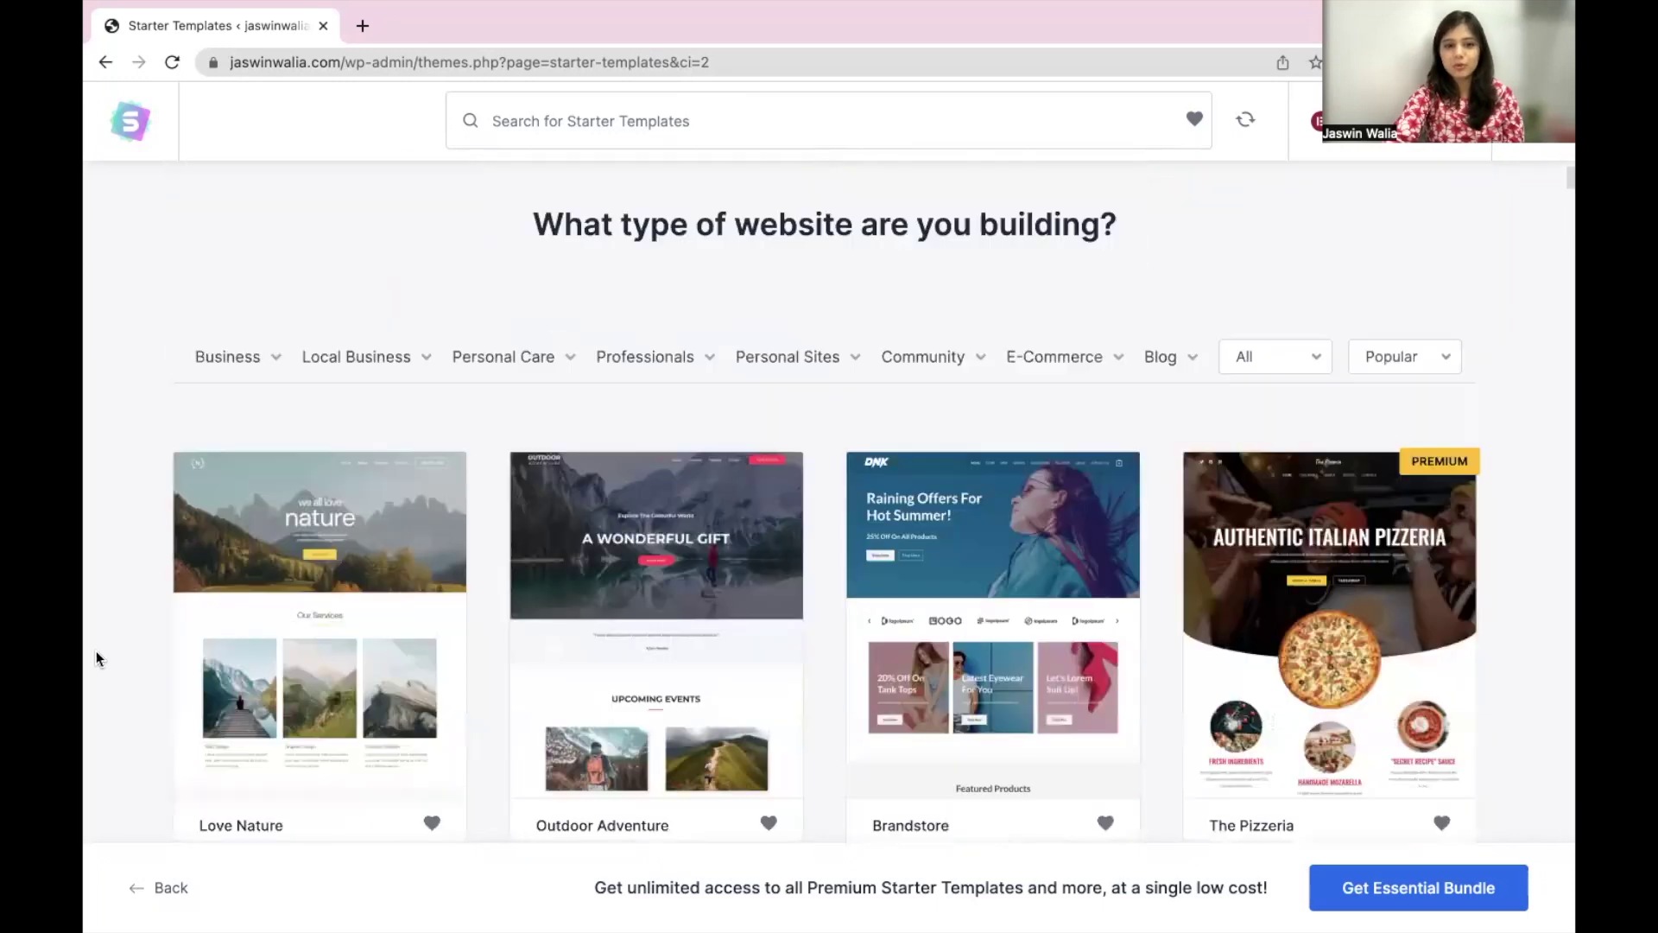
pyautogui.moveTo(220, 471)
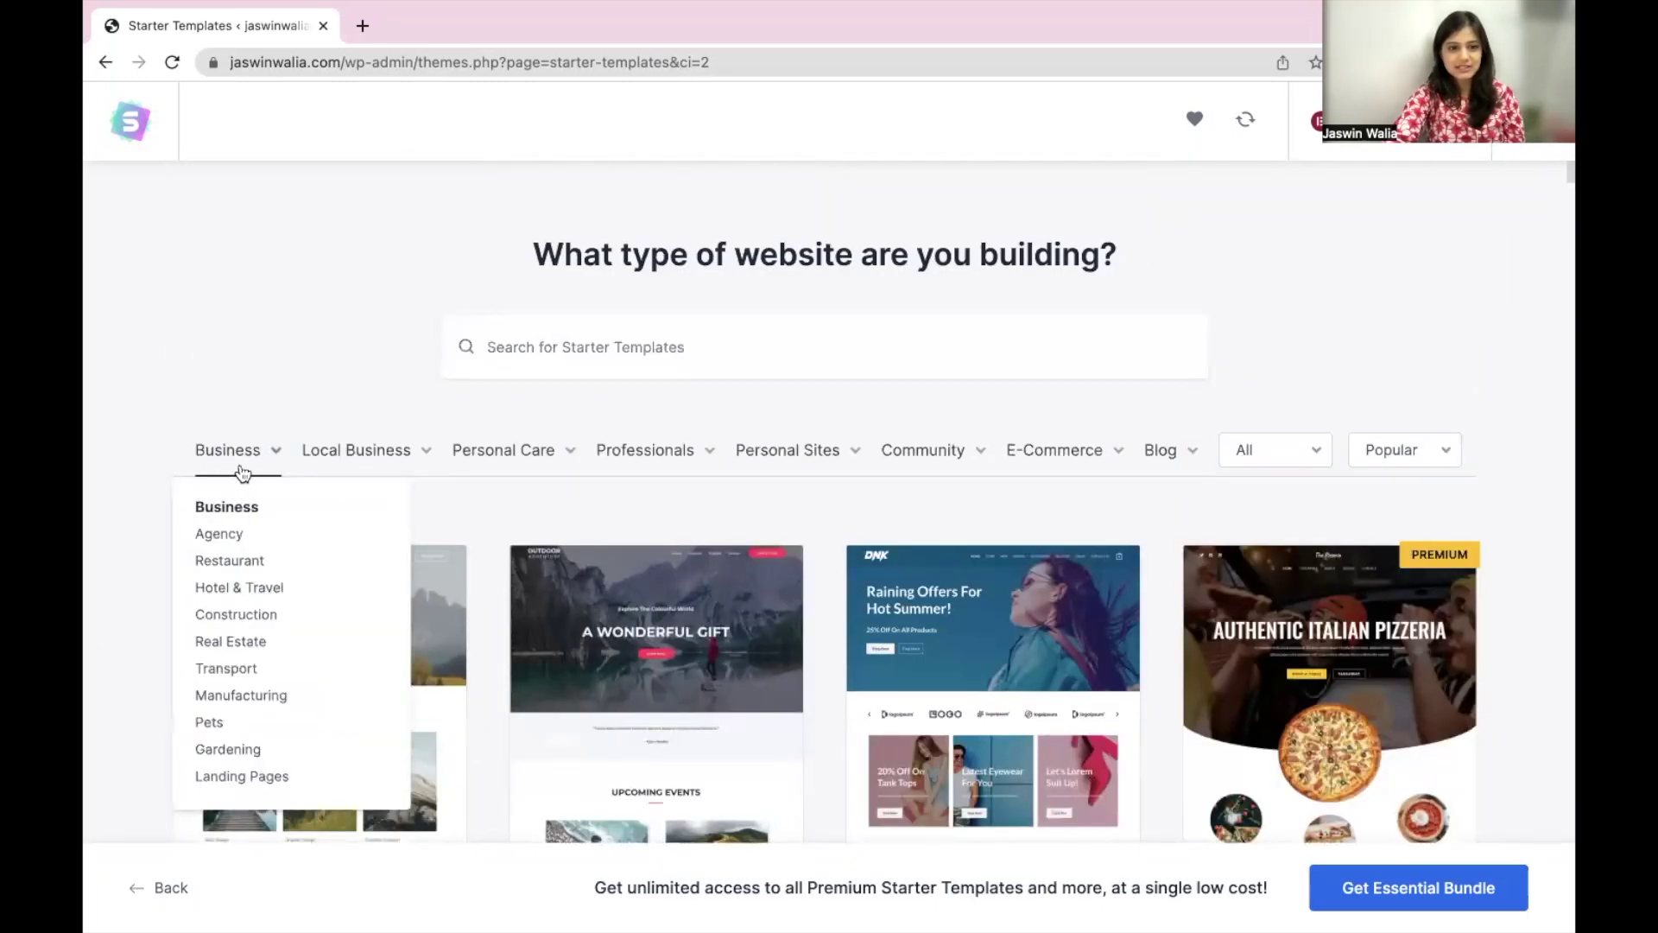
pyautogui.moveTo(385, 466)
pyautogui.moveTo(516, 450)
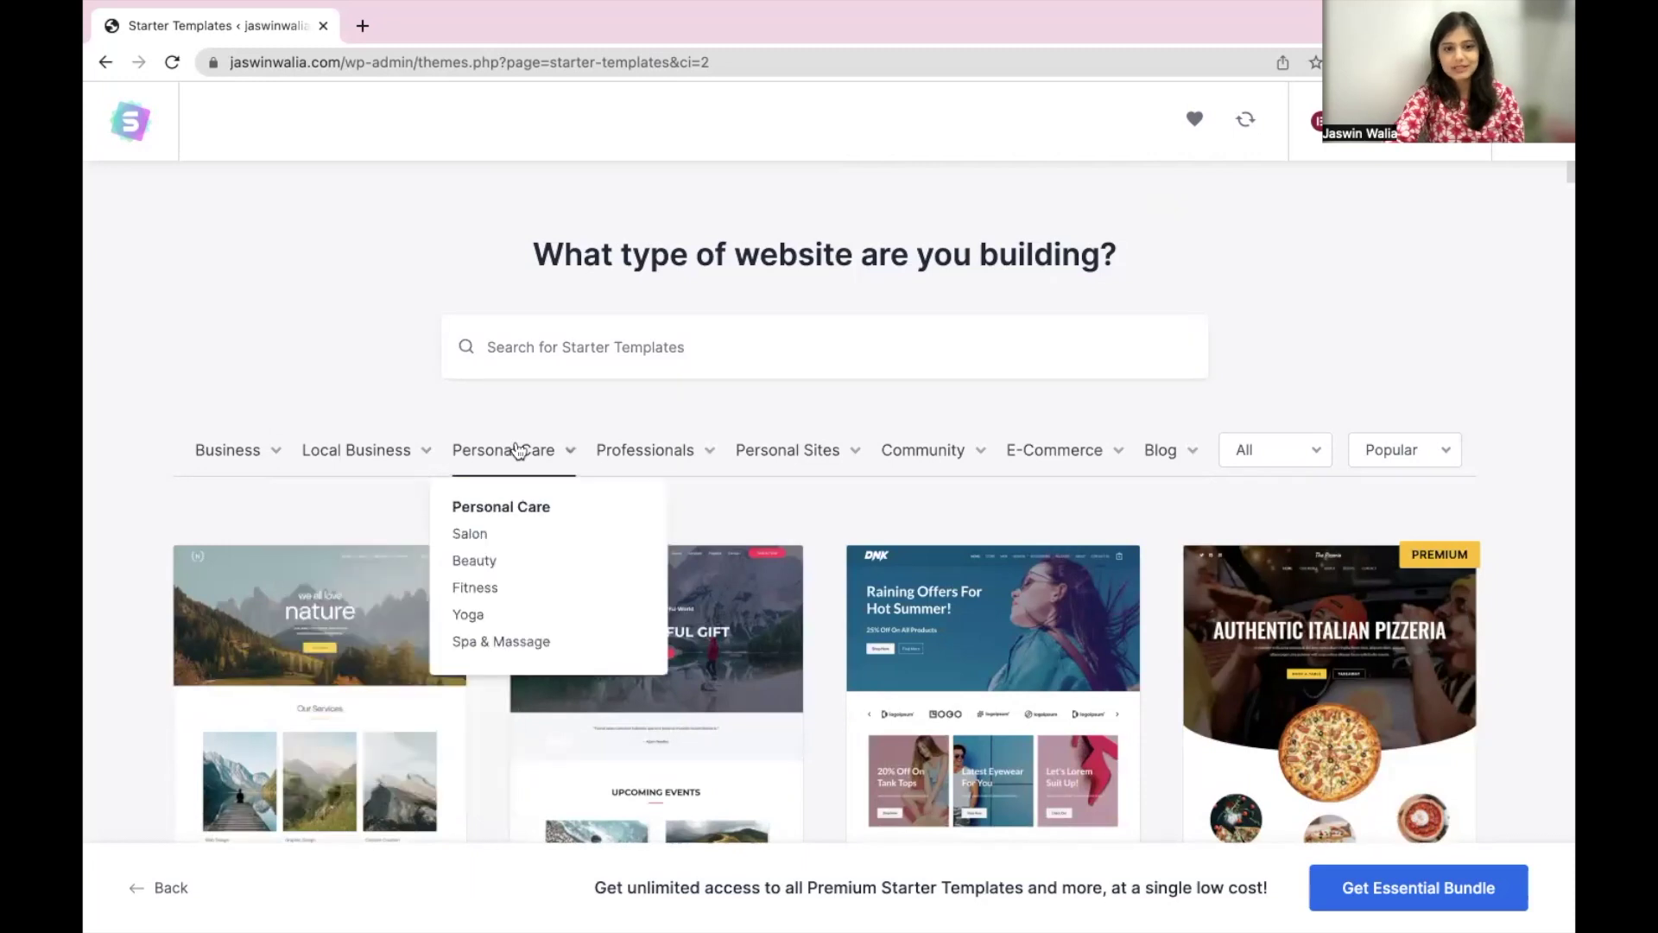
pyautogui.moveTo(820, 468)
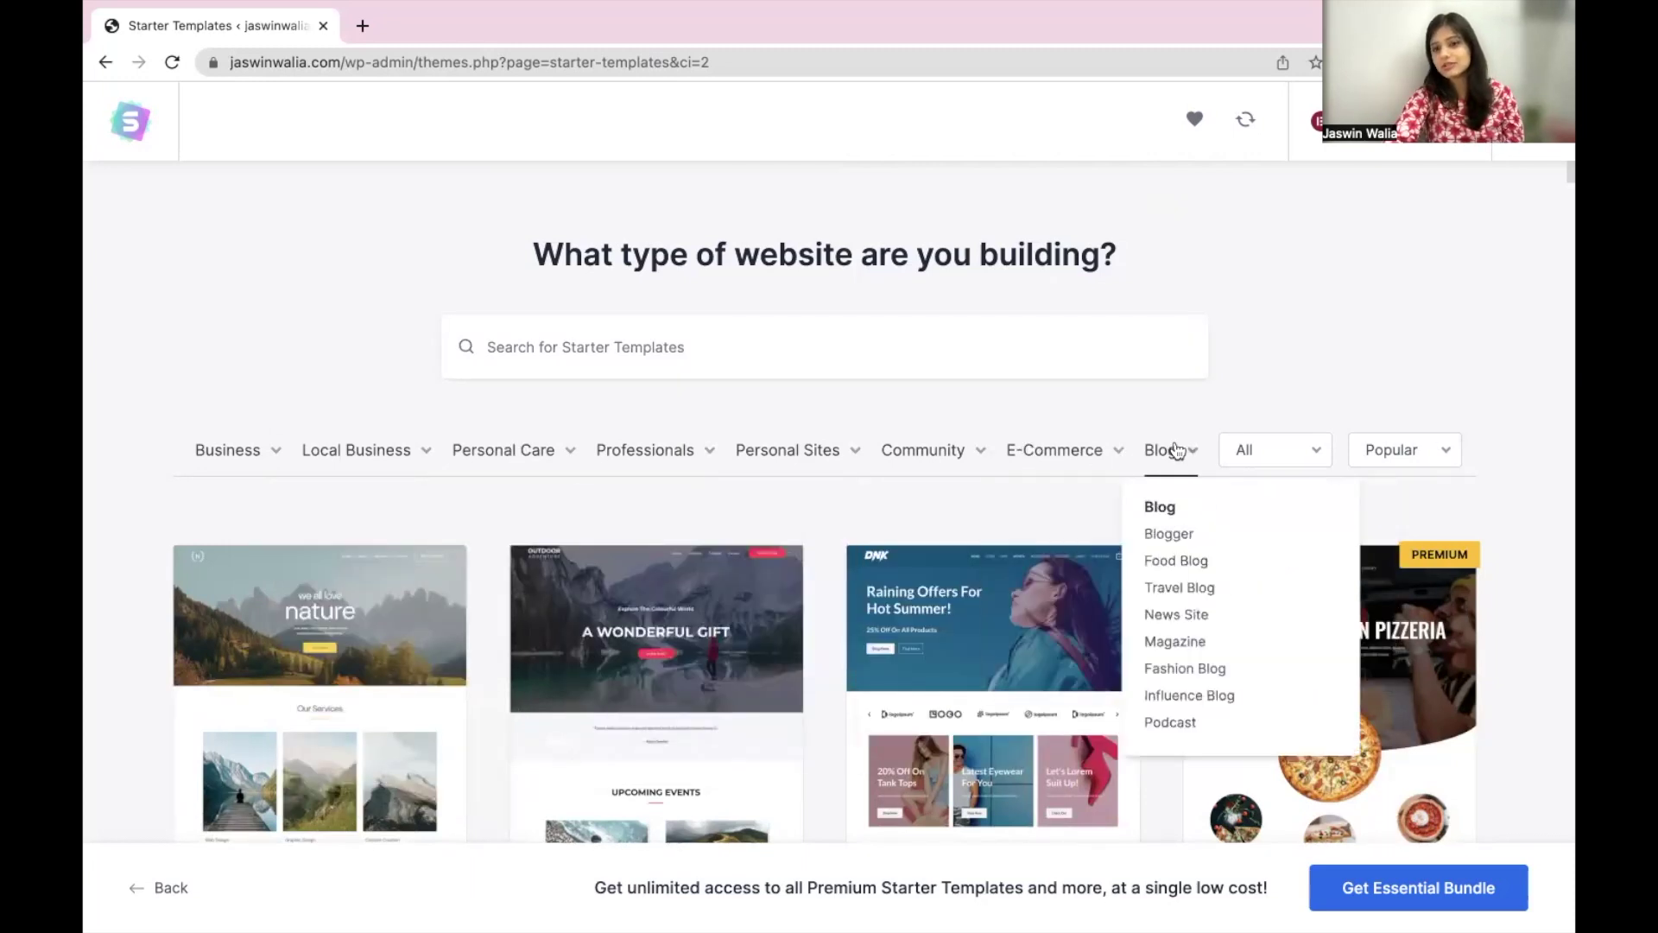
pyautogui.moveTo(911, 473)
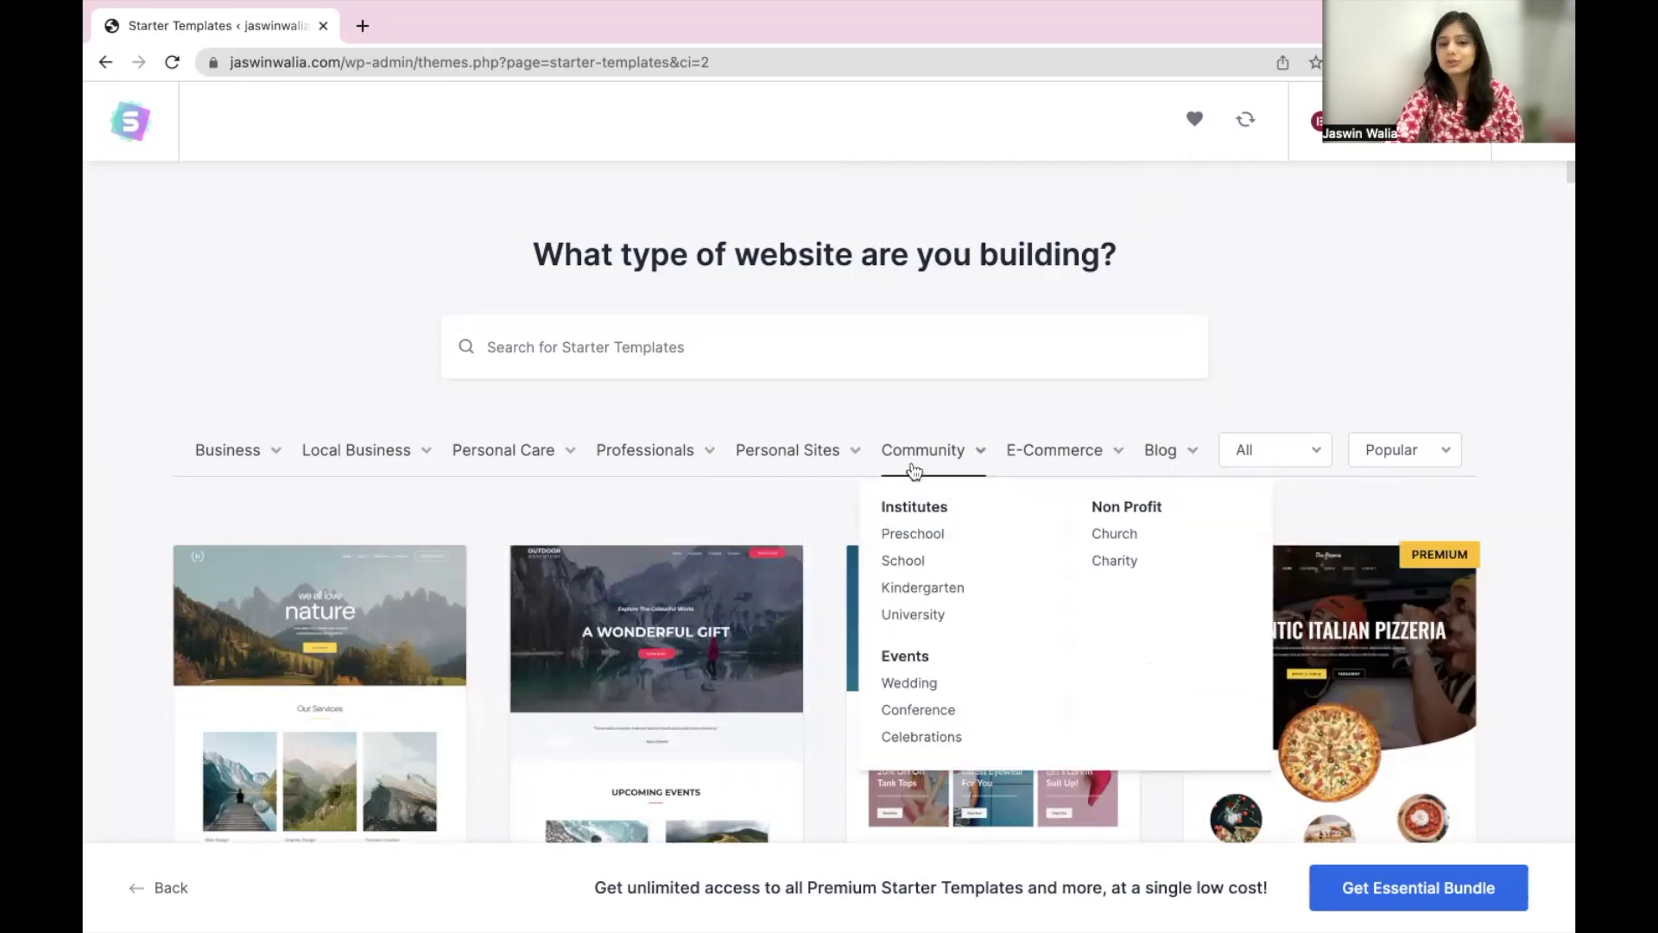
pyautogui.moveTo(1162, 452)
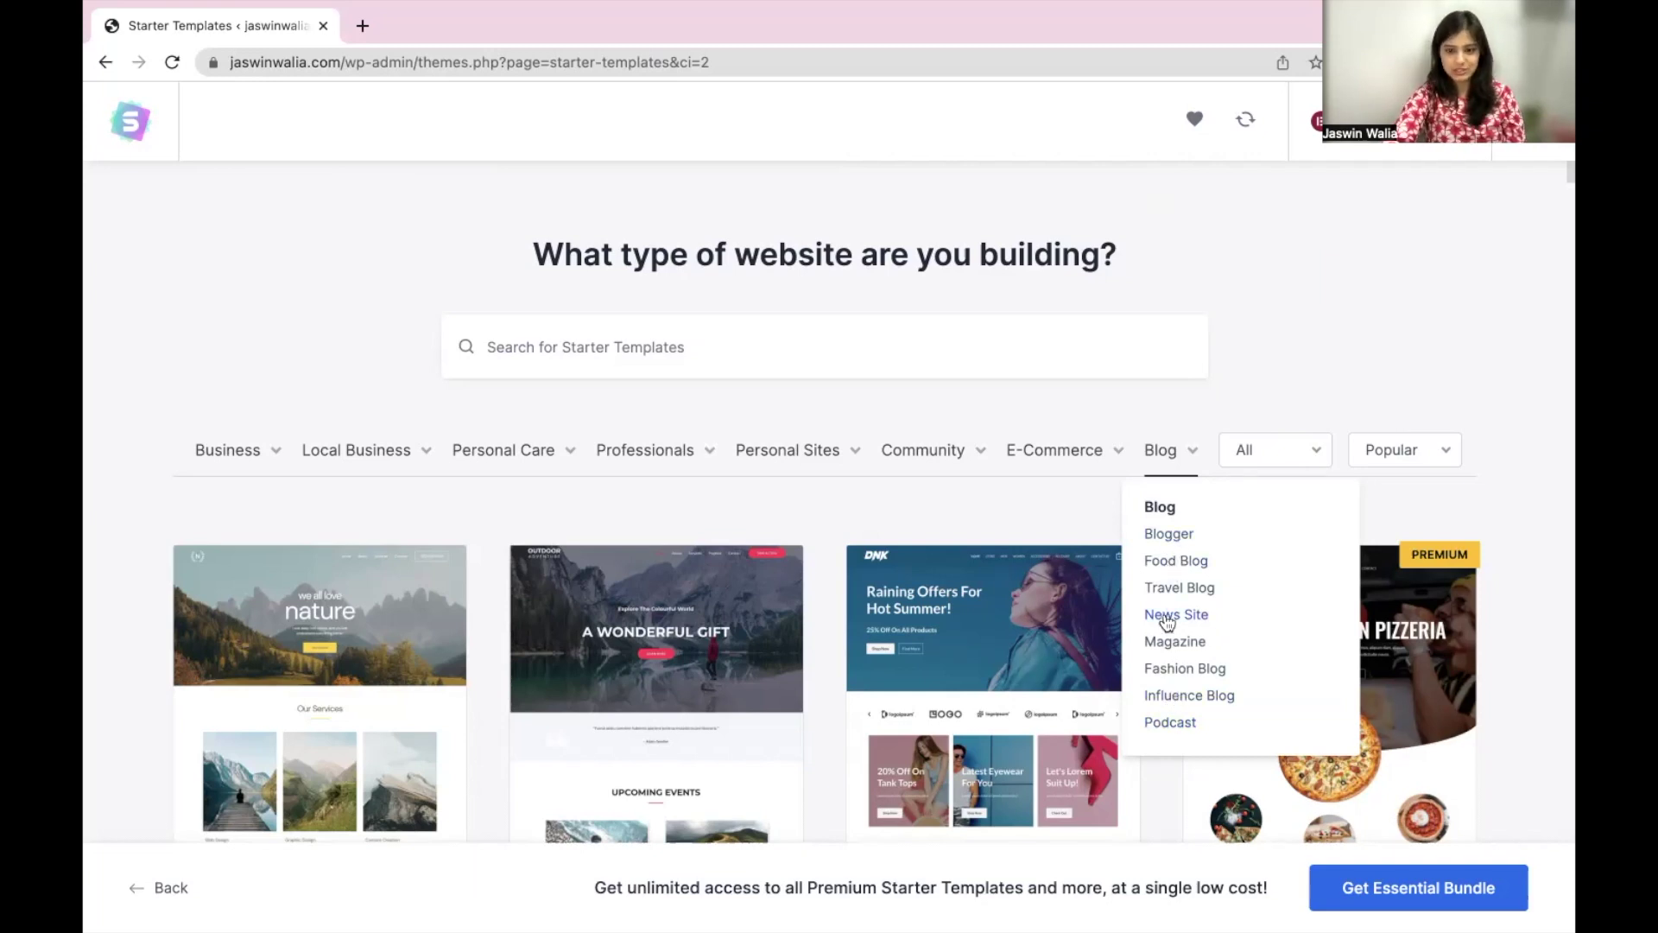
# - Filter the gallery to Blogger templates and scroll down to the Mountain card
pyautogui.click(1179, 536)
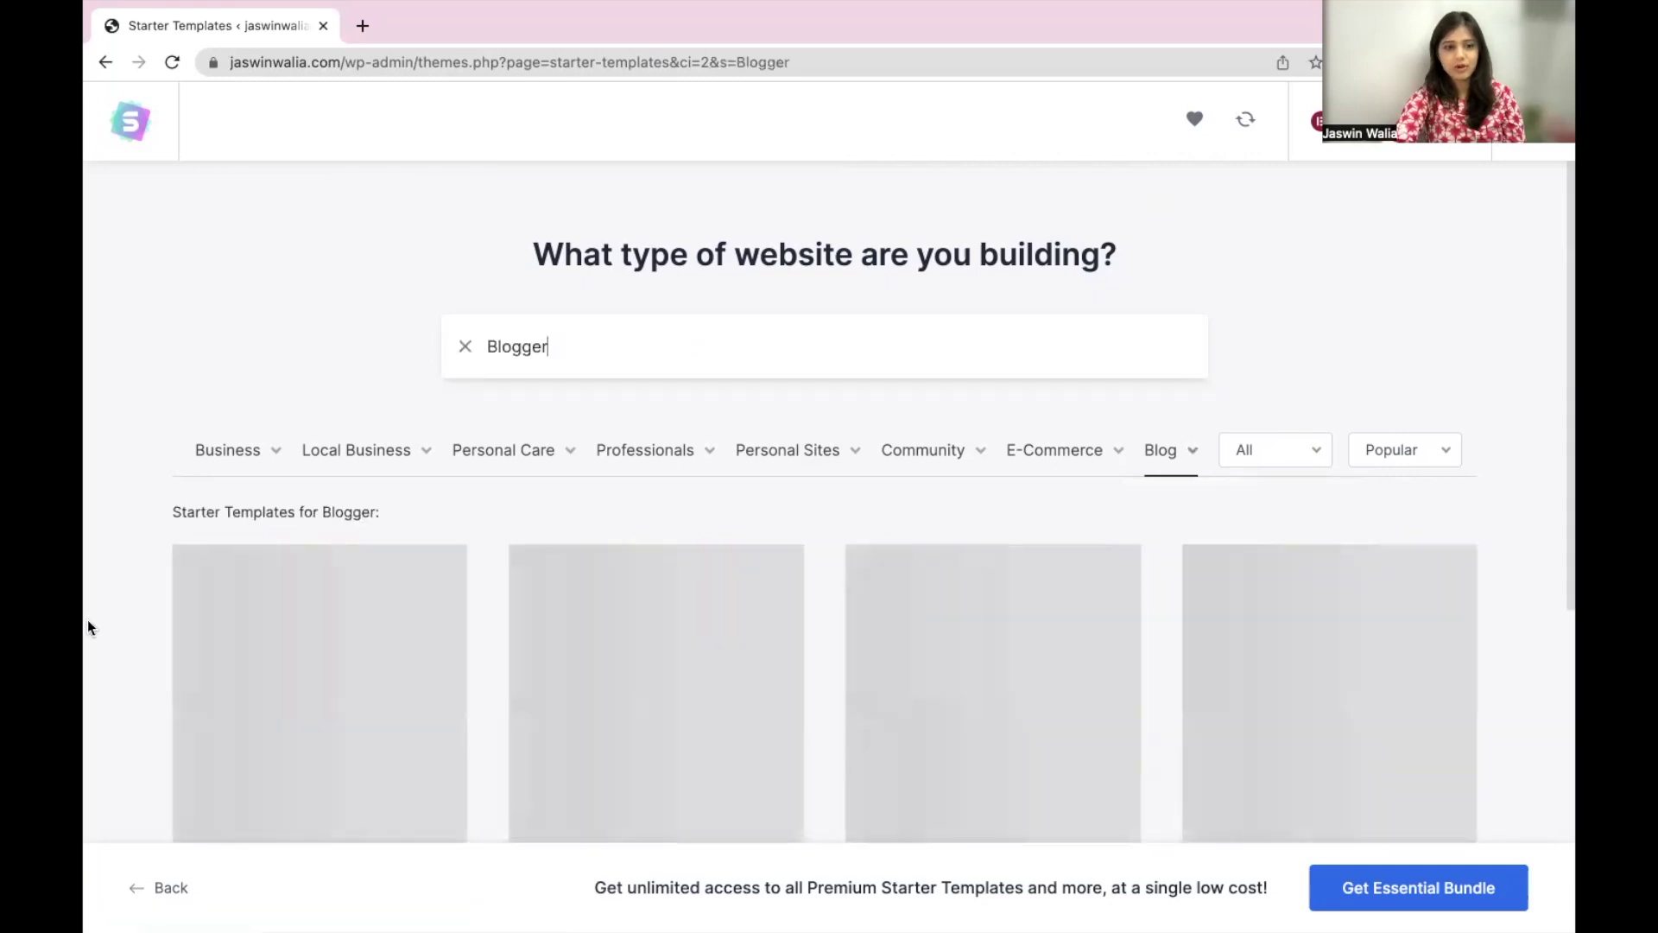
pyautogui.scroll(-4, 87, 619)
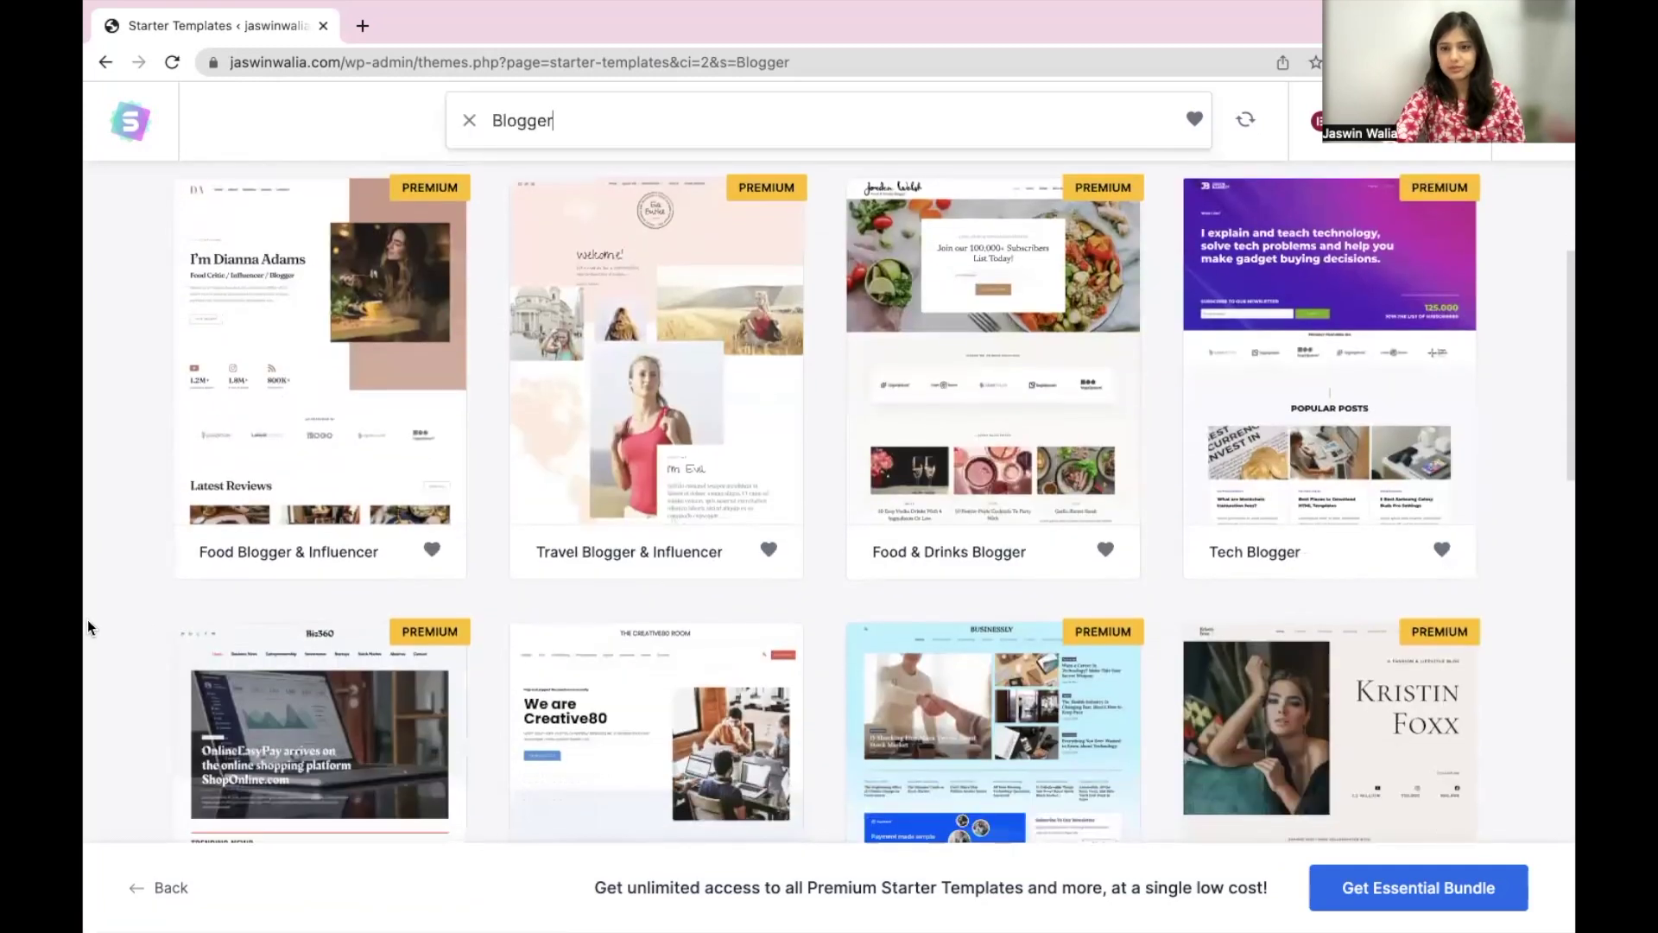
pyautogui.scroll(-7, 86, 619)
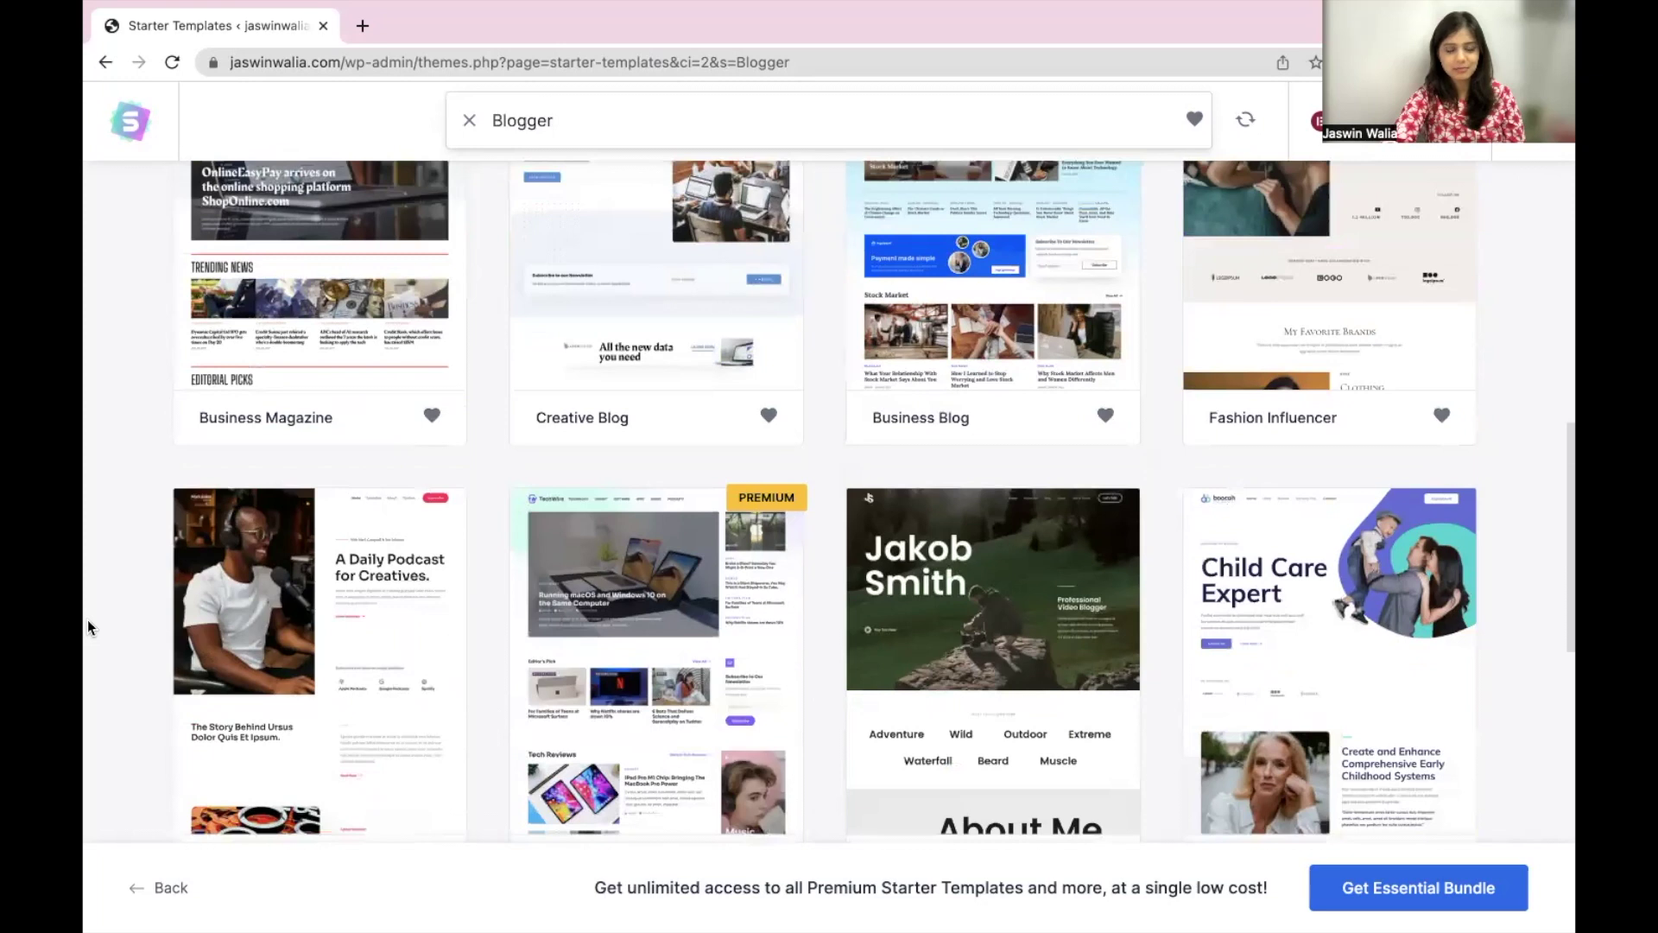
pyautogui.scroll(-8, 87, 619)
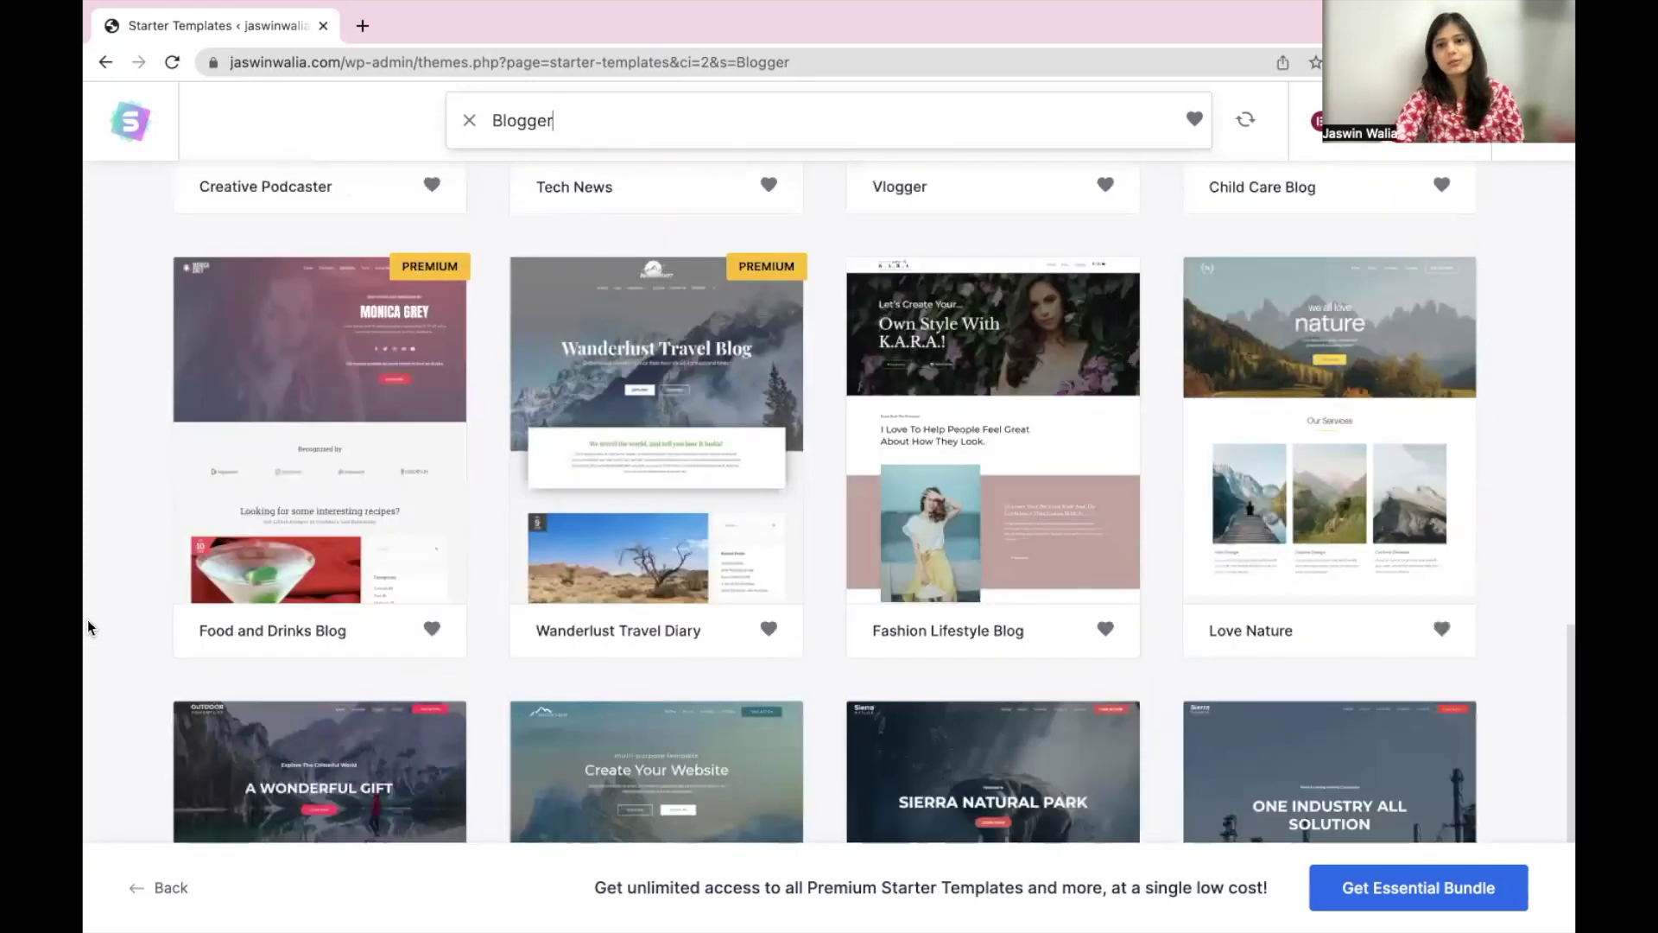
pyautogui.scroll(-3, 86, 620)
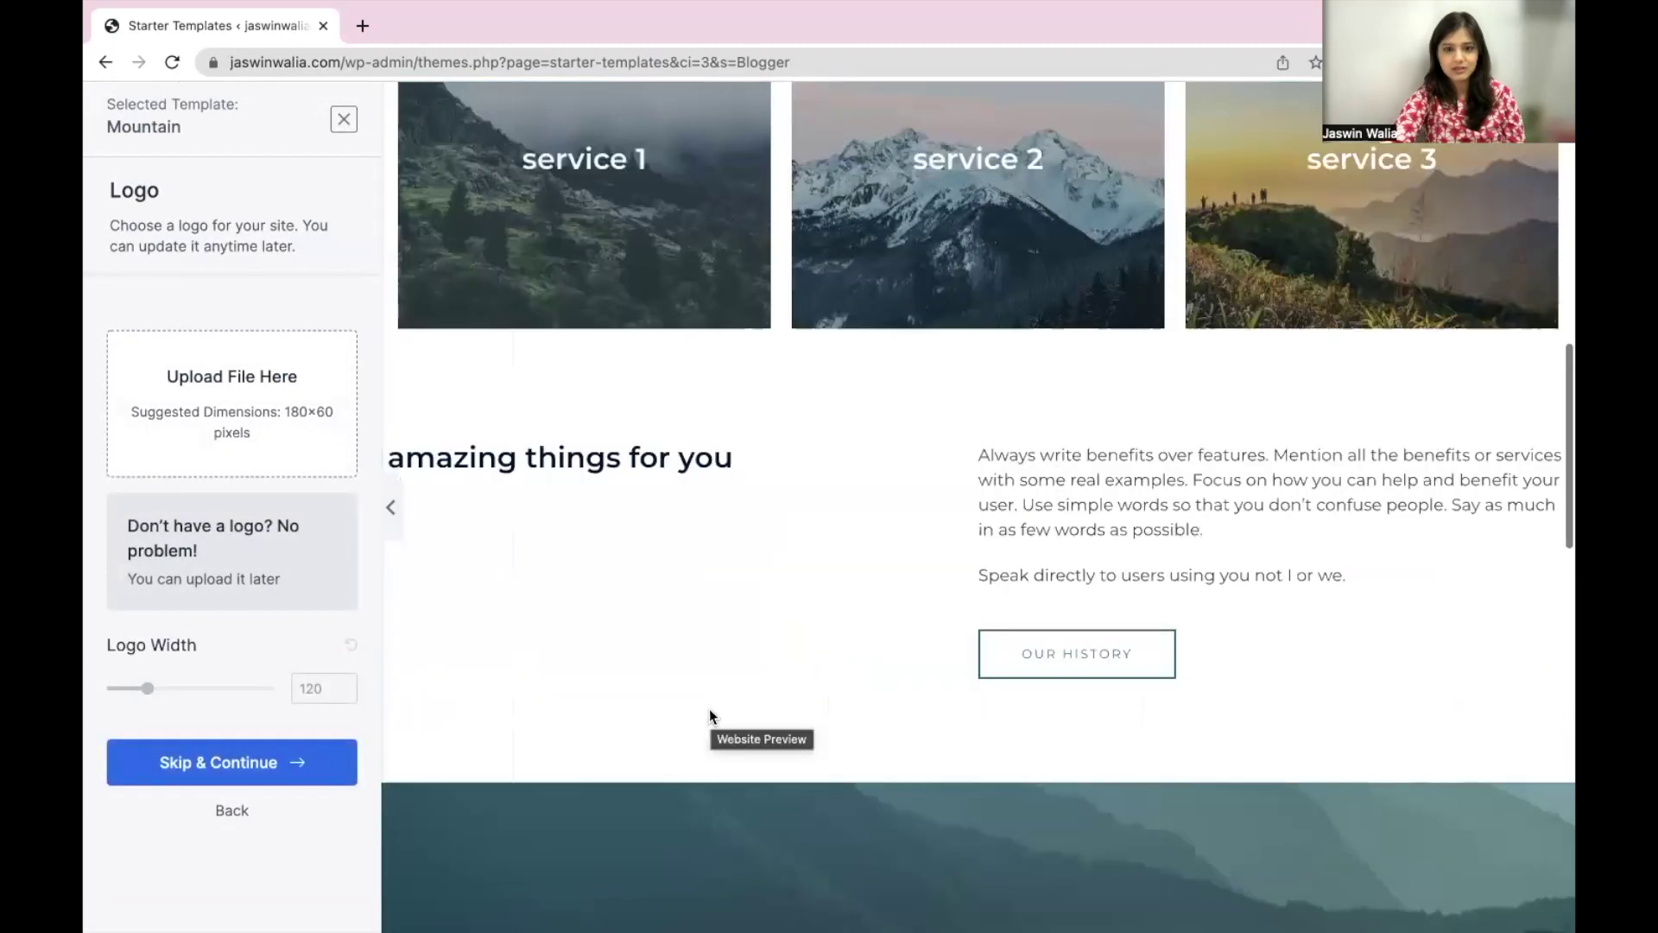
# - Scroll back up to bring the Mountain template into view
pyautogui.scroll(15, 708, 716)
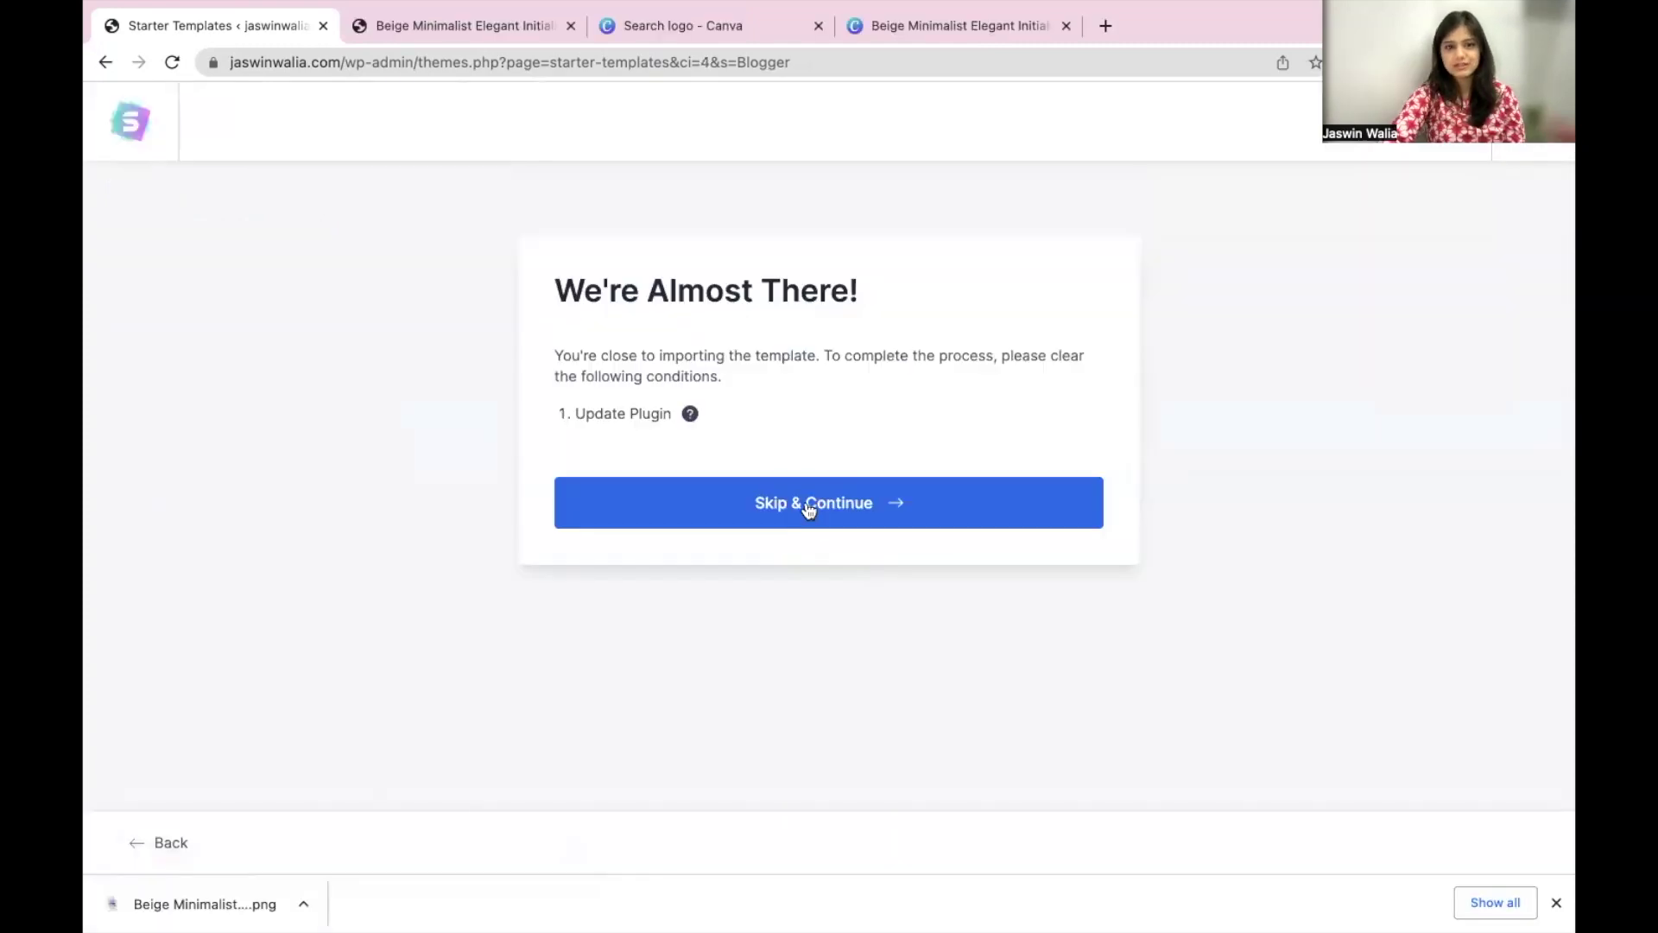
# - Skip the plugin update and fill in the first name and work email fields
pyautogui.click(807, 507)
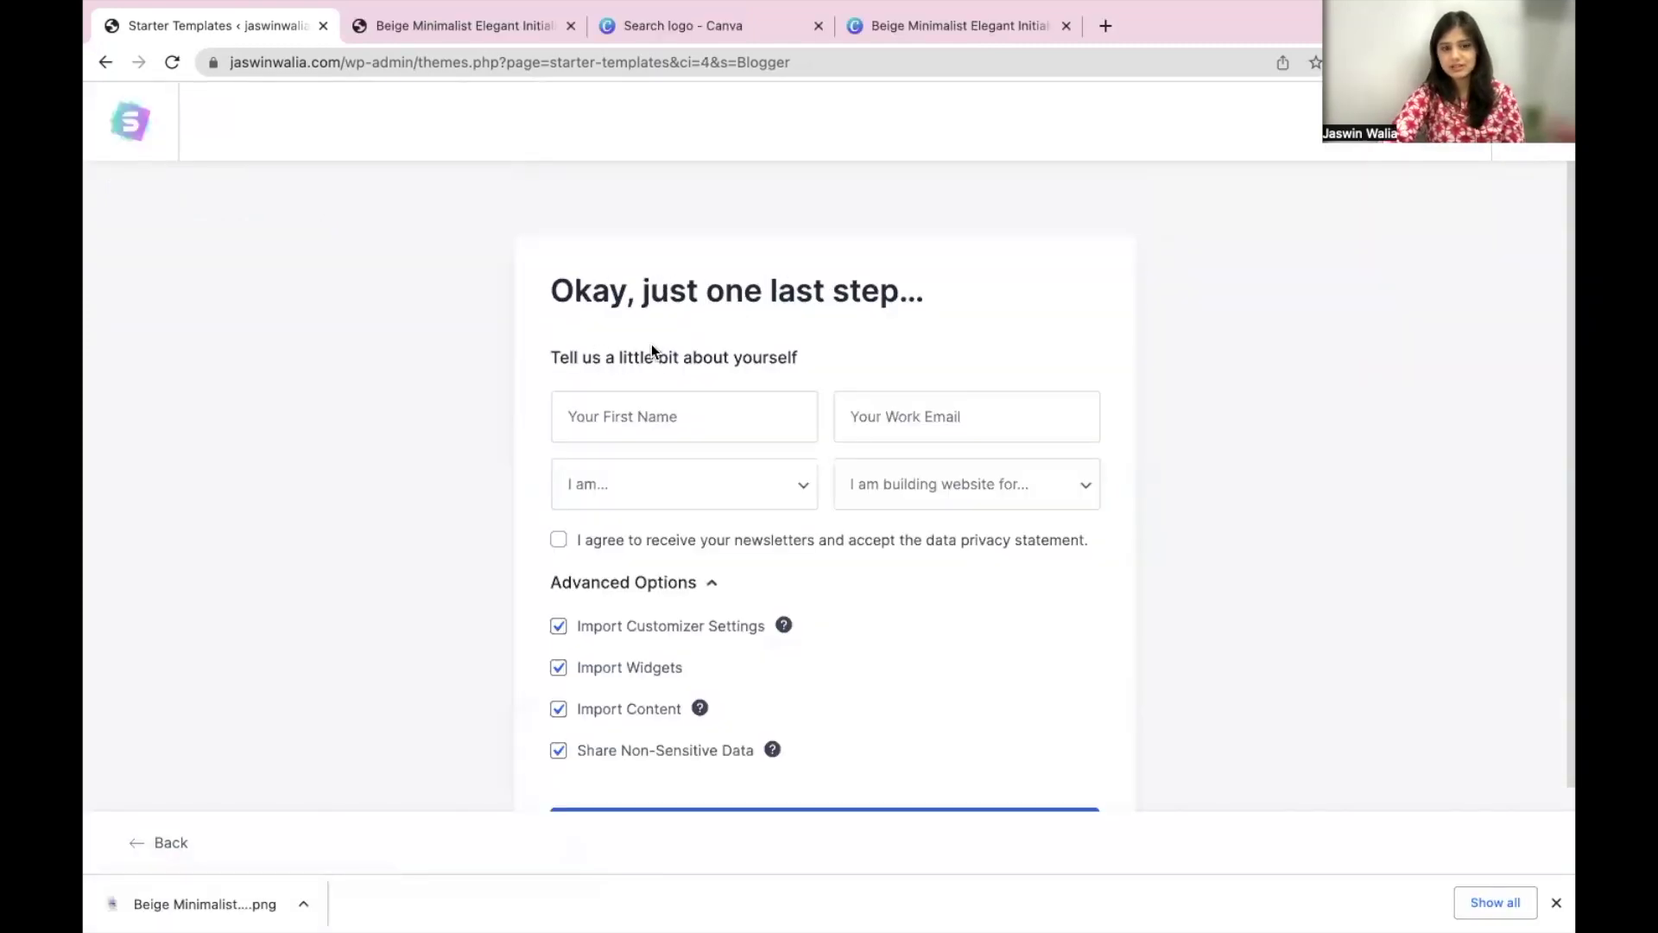
pyautogui.click(712, 438)
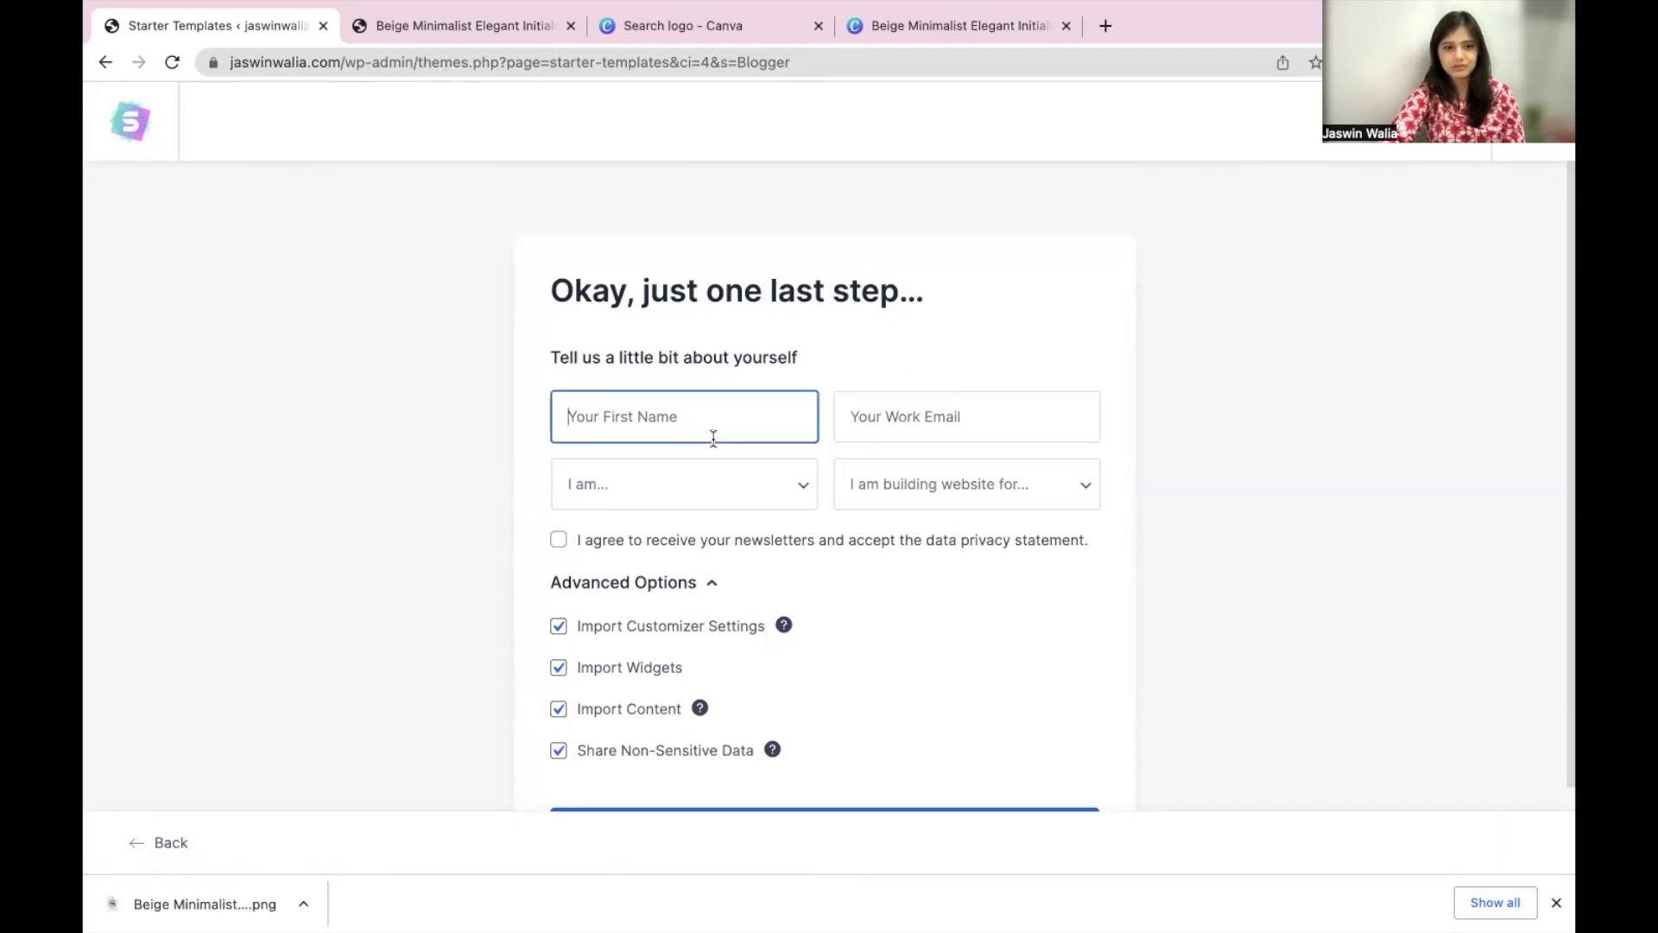
pyautogui.write('J')
pyautogui.click(755, 515)
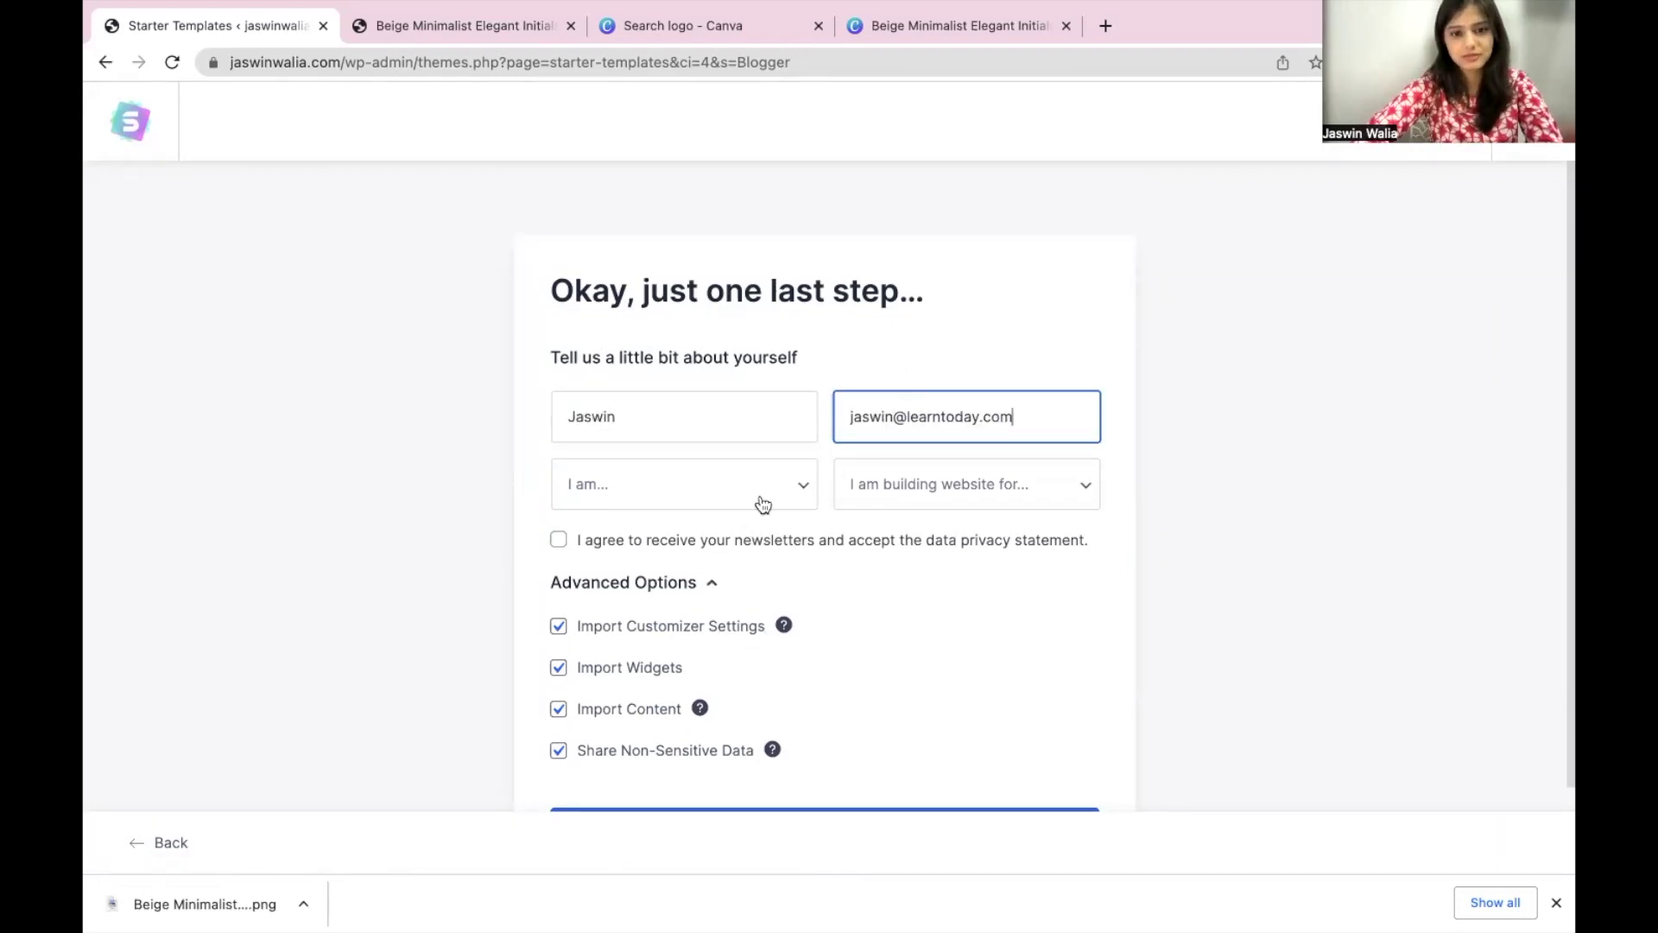
# - Set experience to Beginner, site for Myself/My Company, and accept the privacy agreement
pyautogui.click(762, 504)
pyautogui.click(657, 509)
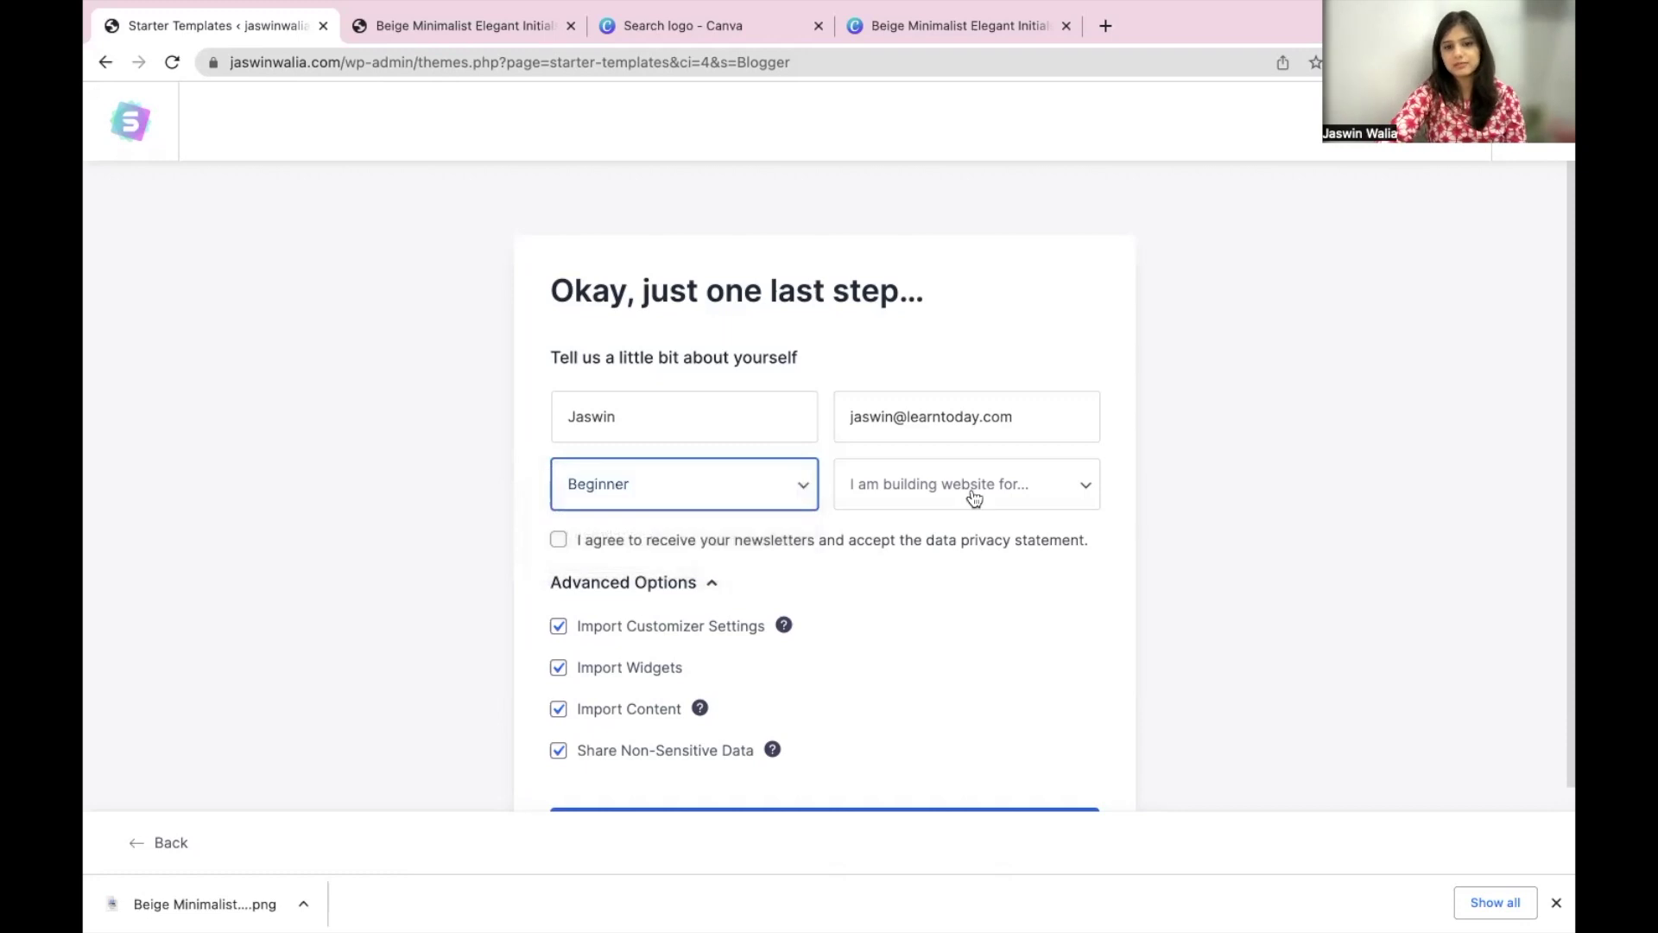
pyautogui.click(971, 502)
pyautogui.click(952, 511)
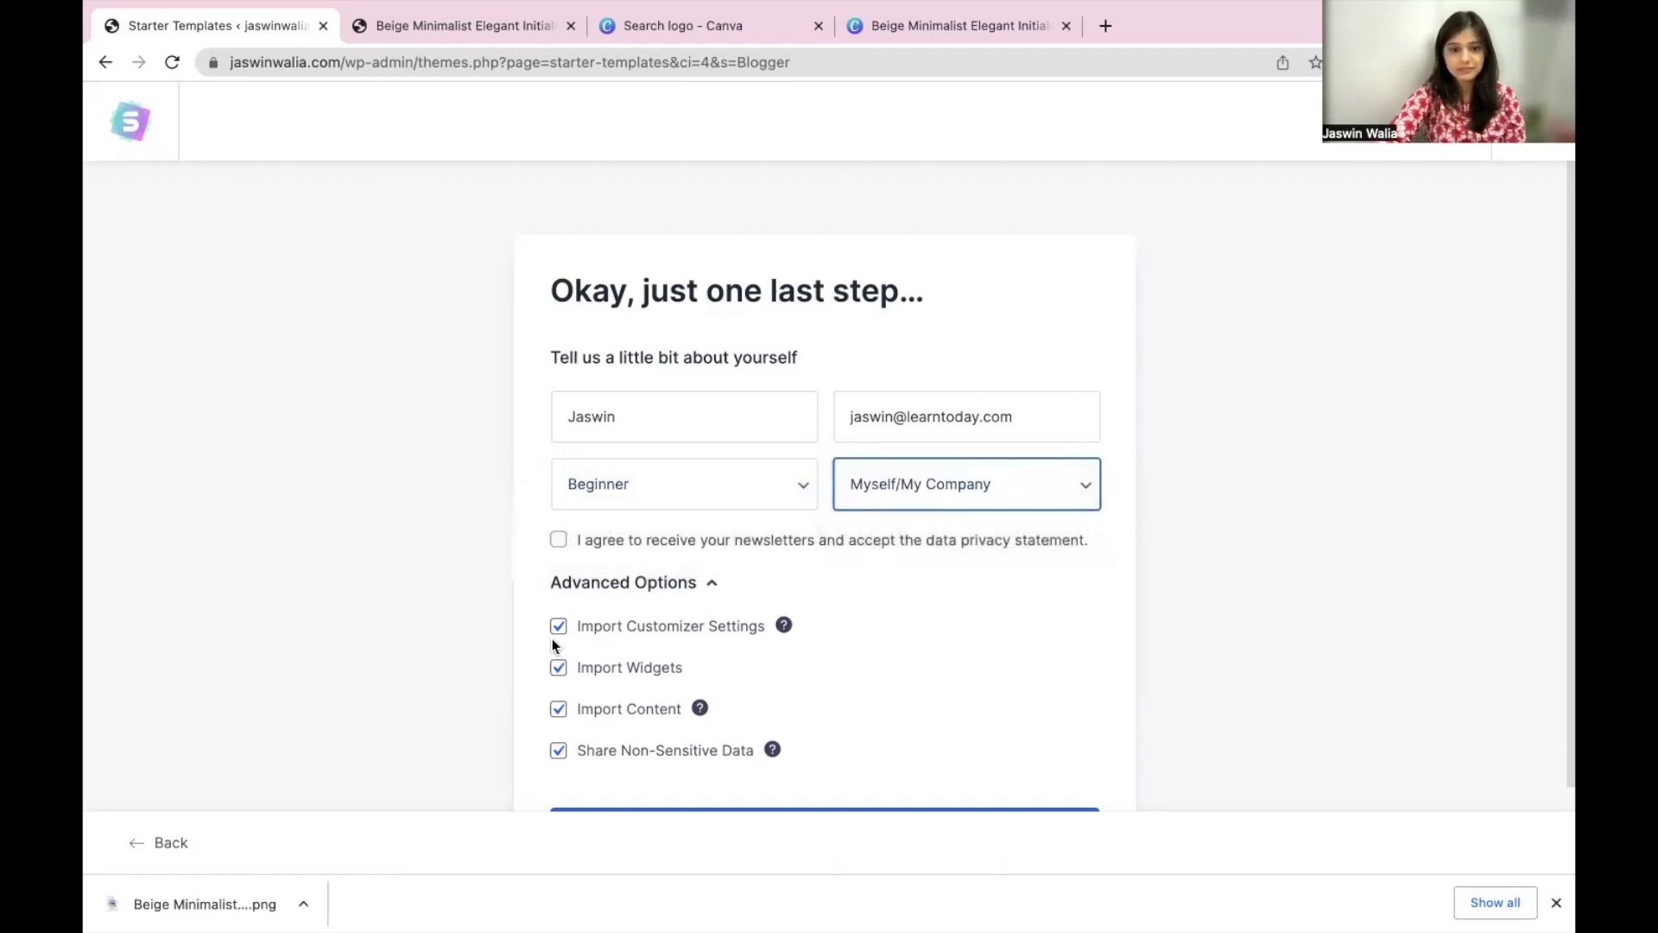
pyautogui.scroll(-2, 553, 643)
pyautogui.click(557, 444)
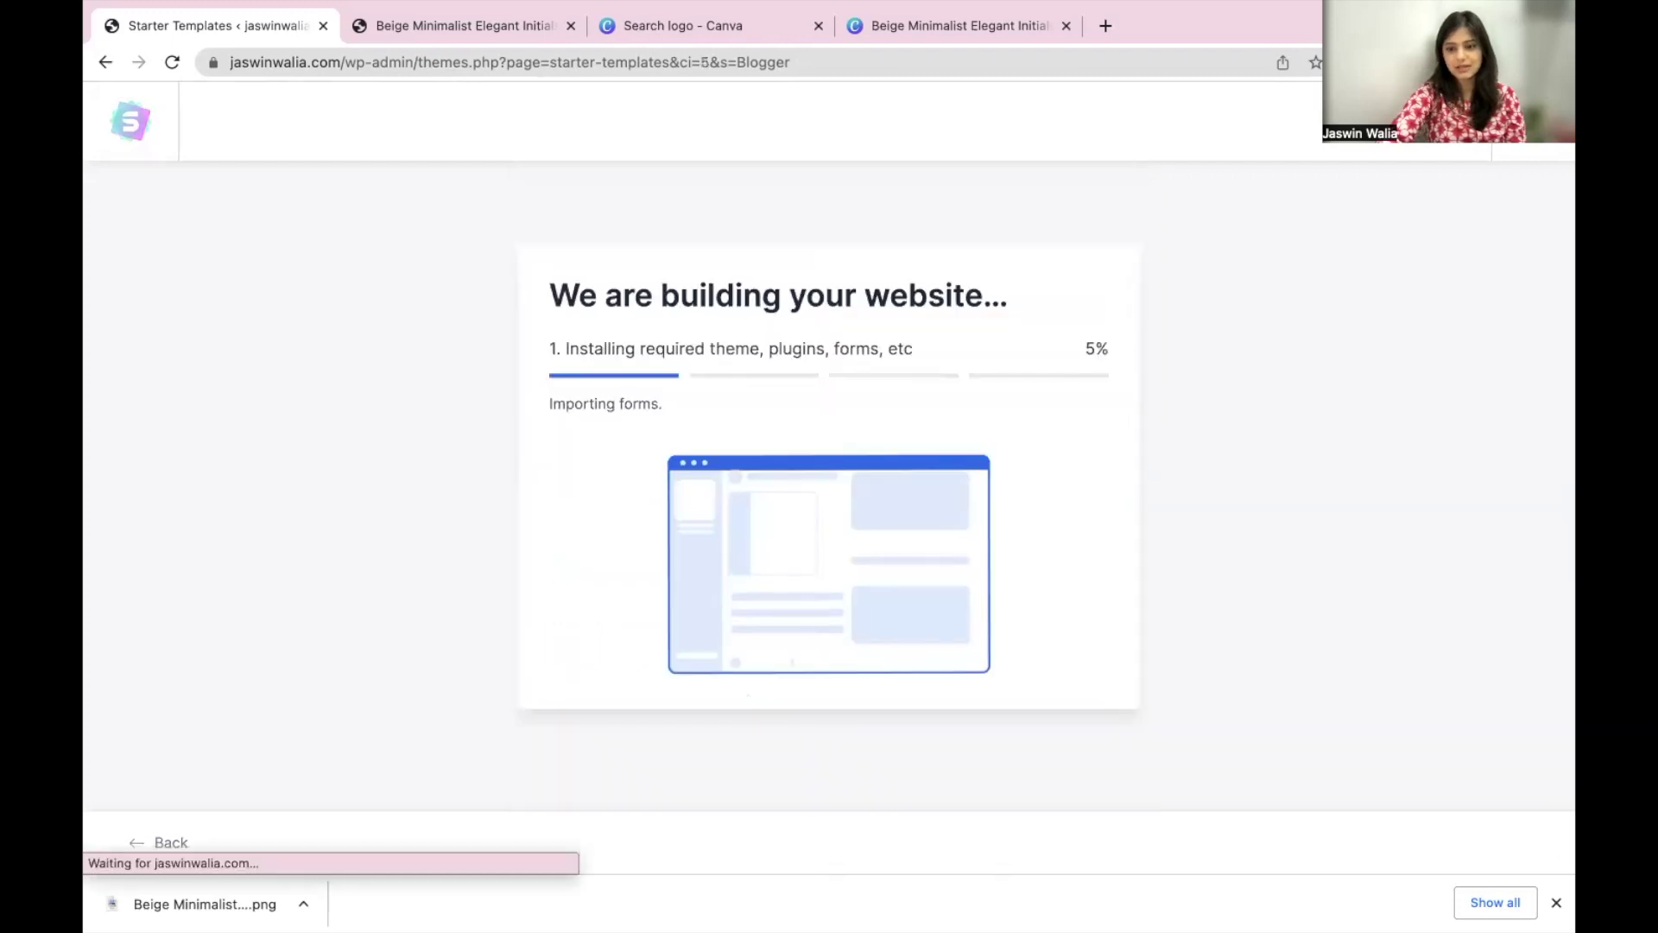
# - Review the newly imported Mountain home page and open the Customizer for the live site
pyautogui.click(1557, 902)
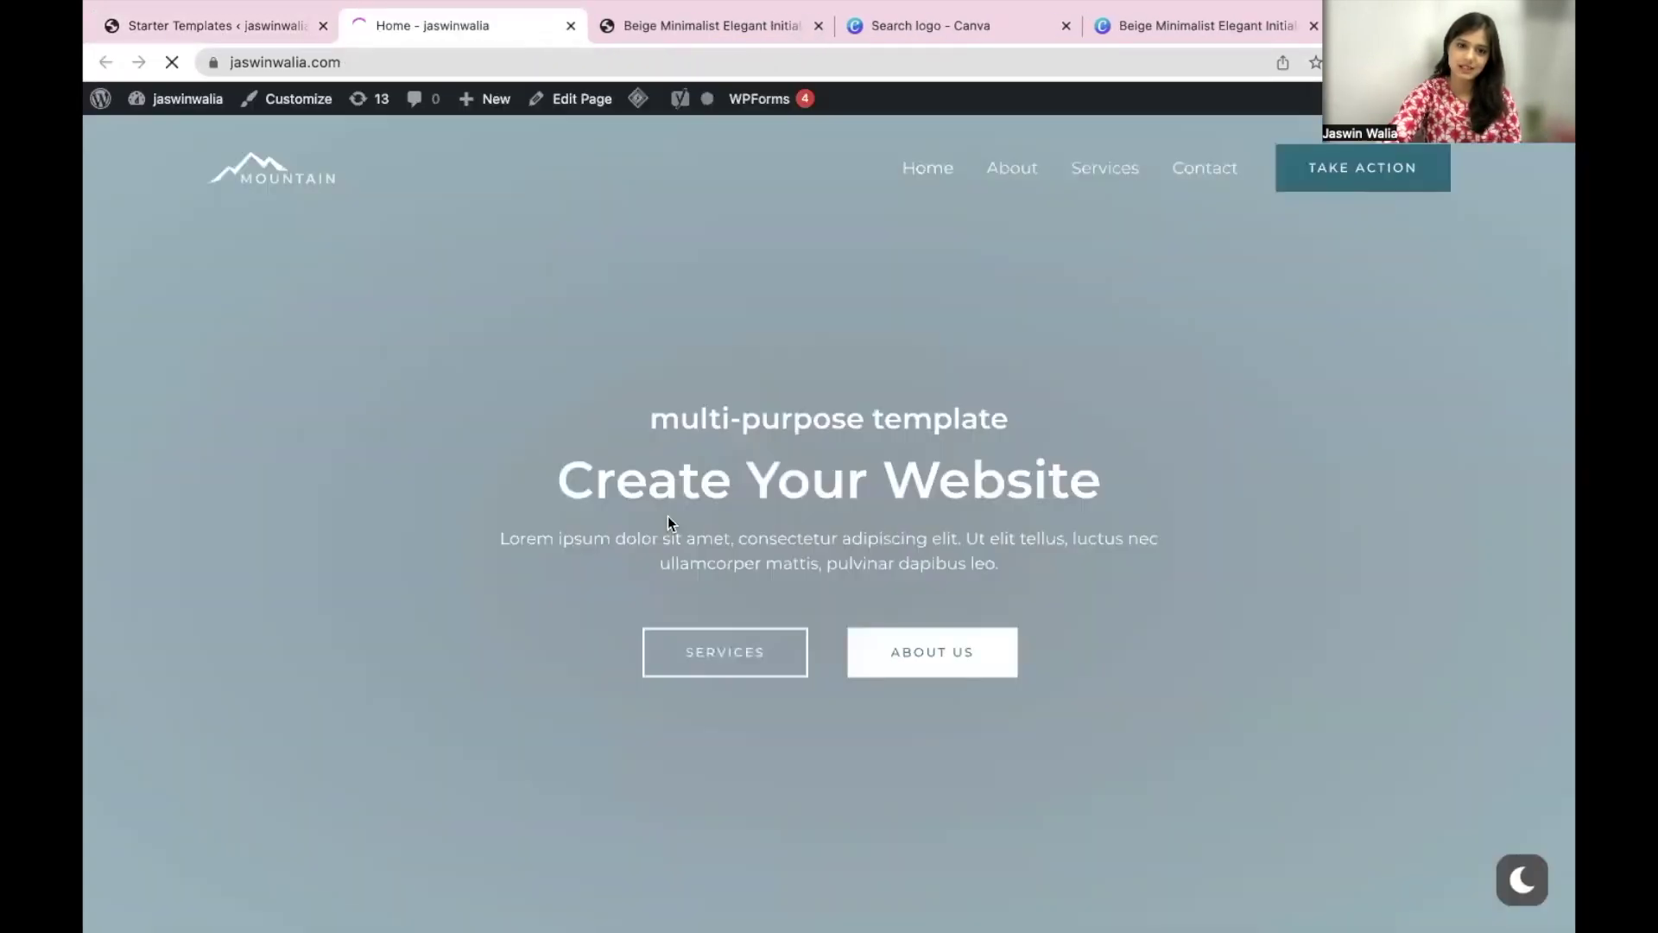
pyautogui.scroll(-20, 369, 743)
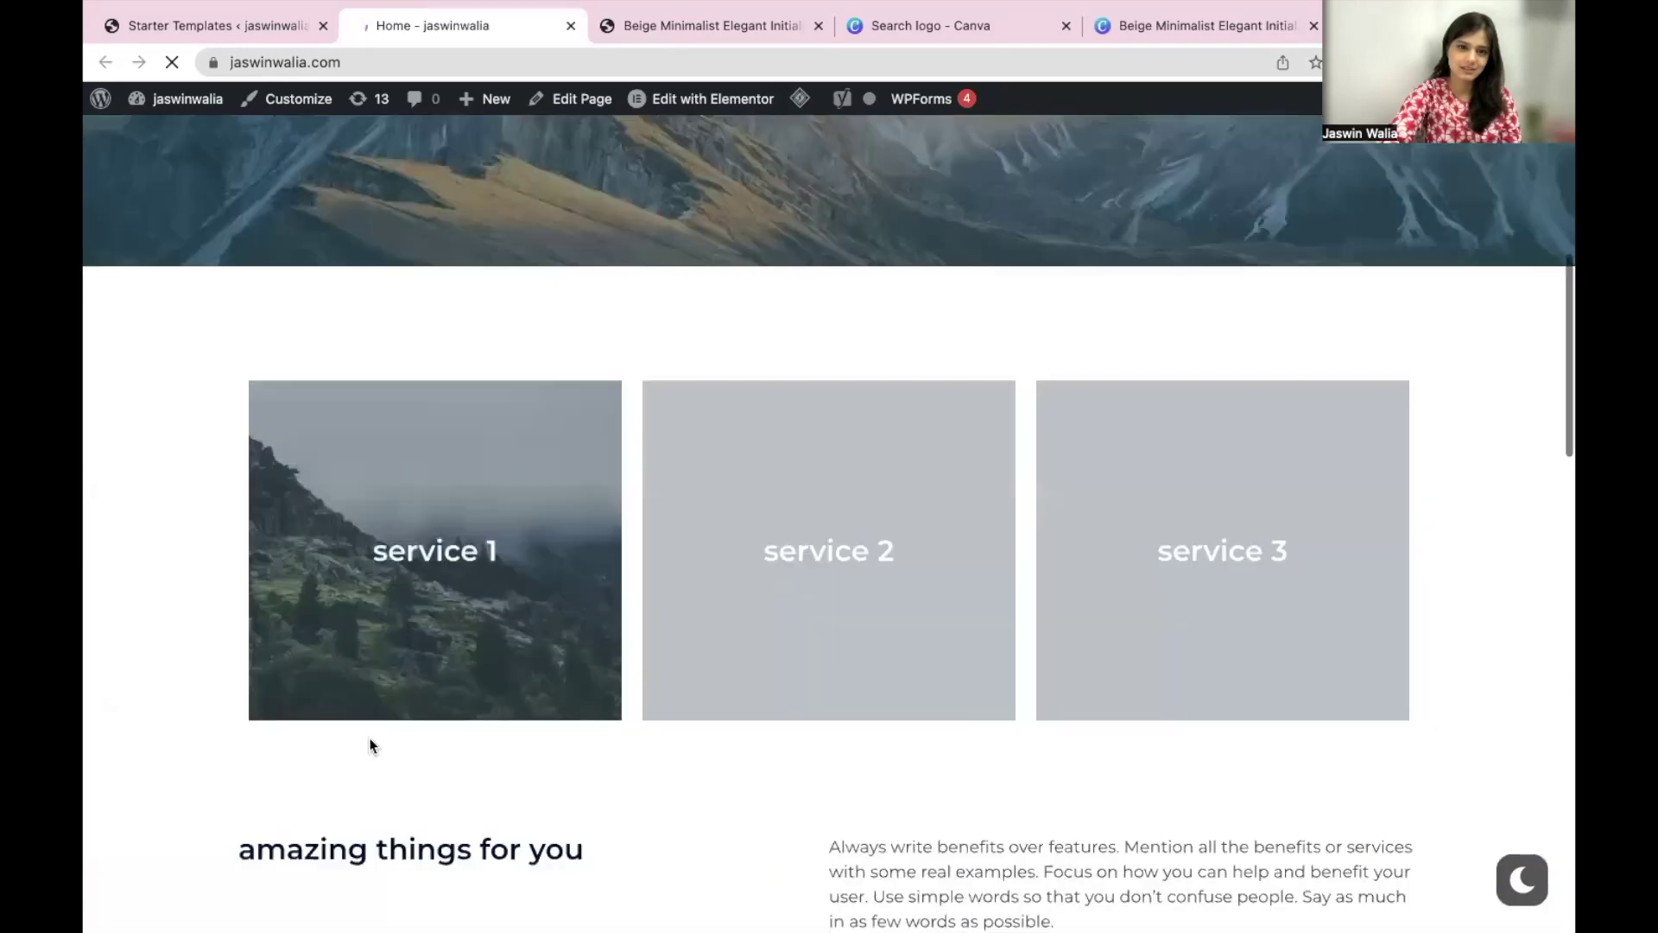
pyautogui.scroll(20, 370, 743)
pyautogui.click(323, 25)
pyautogui.click(320, 96)
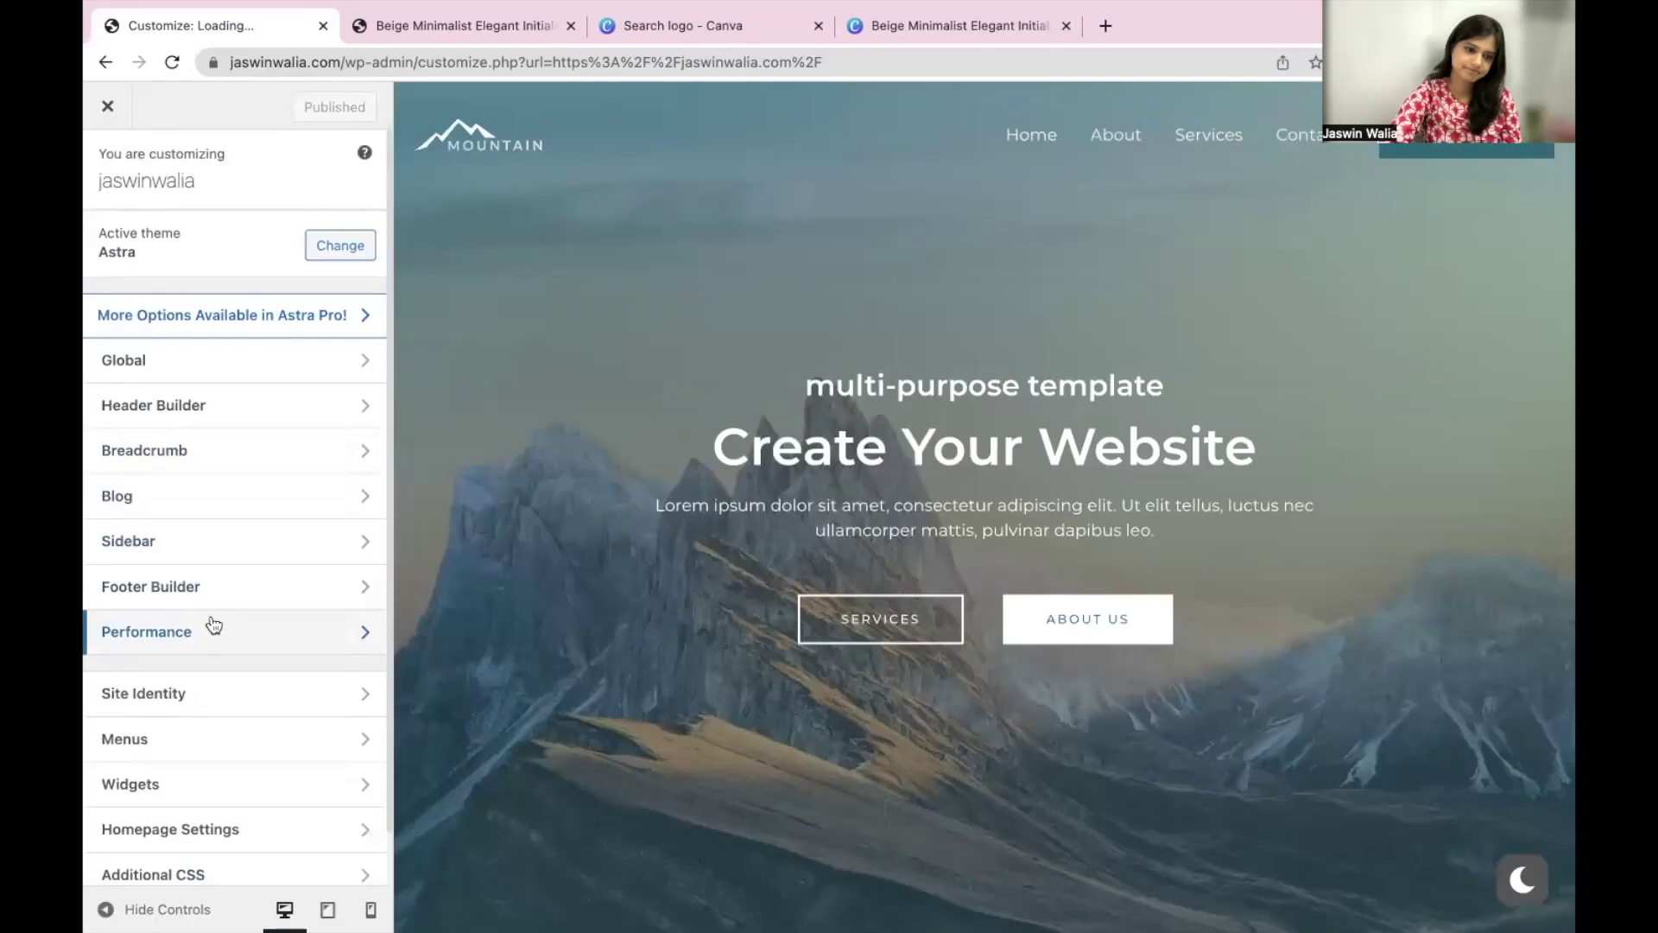
# - Set the JAS image from the media library as the retina logo under Site Identity
pyautogui.scroll(-1, 218, 656)
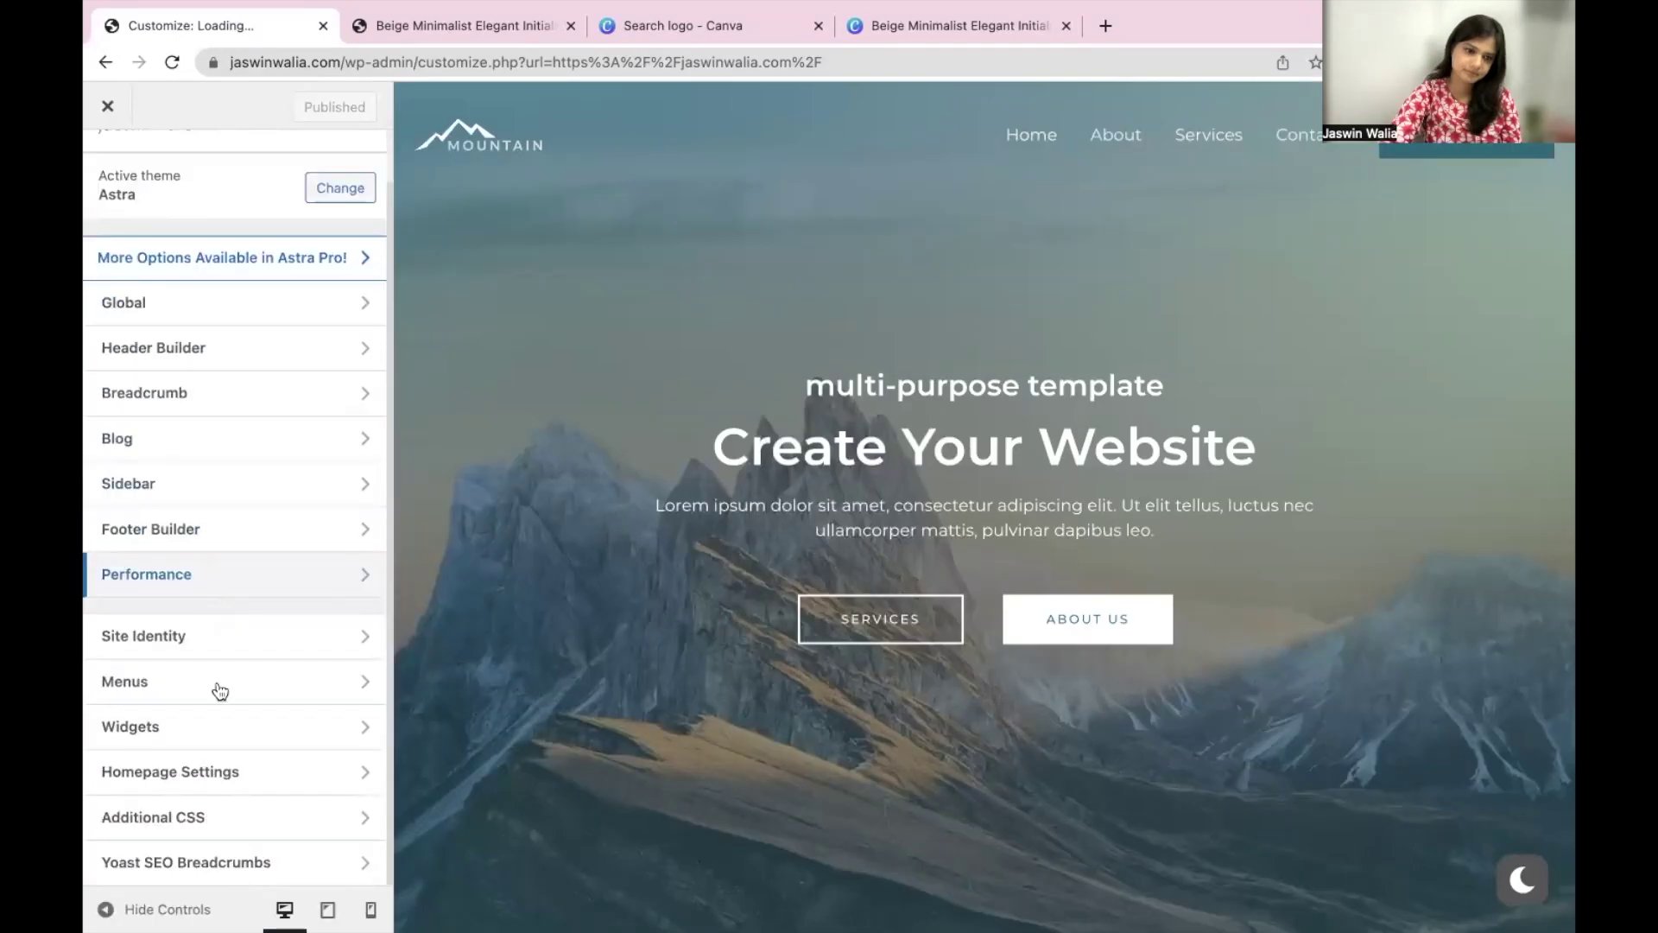
pyautogui.click(226, 640)
pyautogui.click(131, 263)
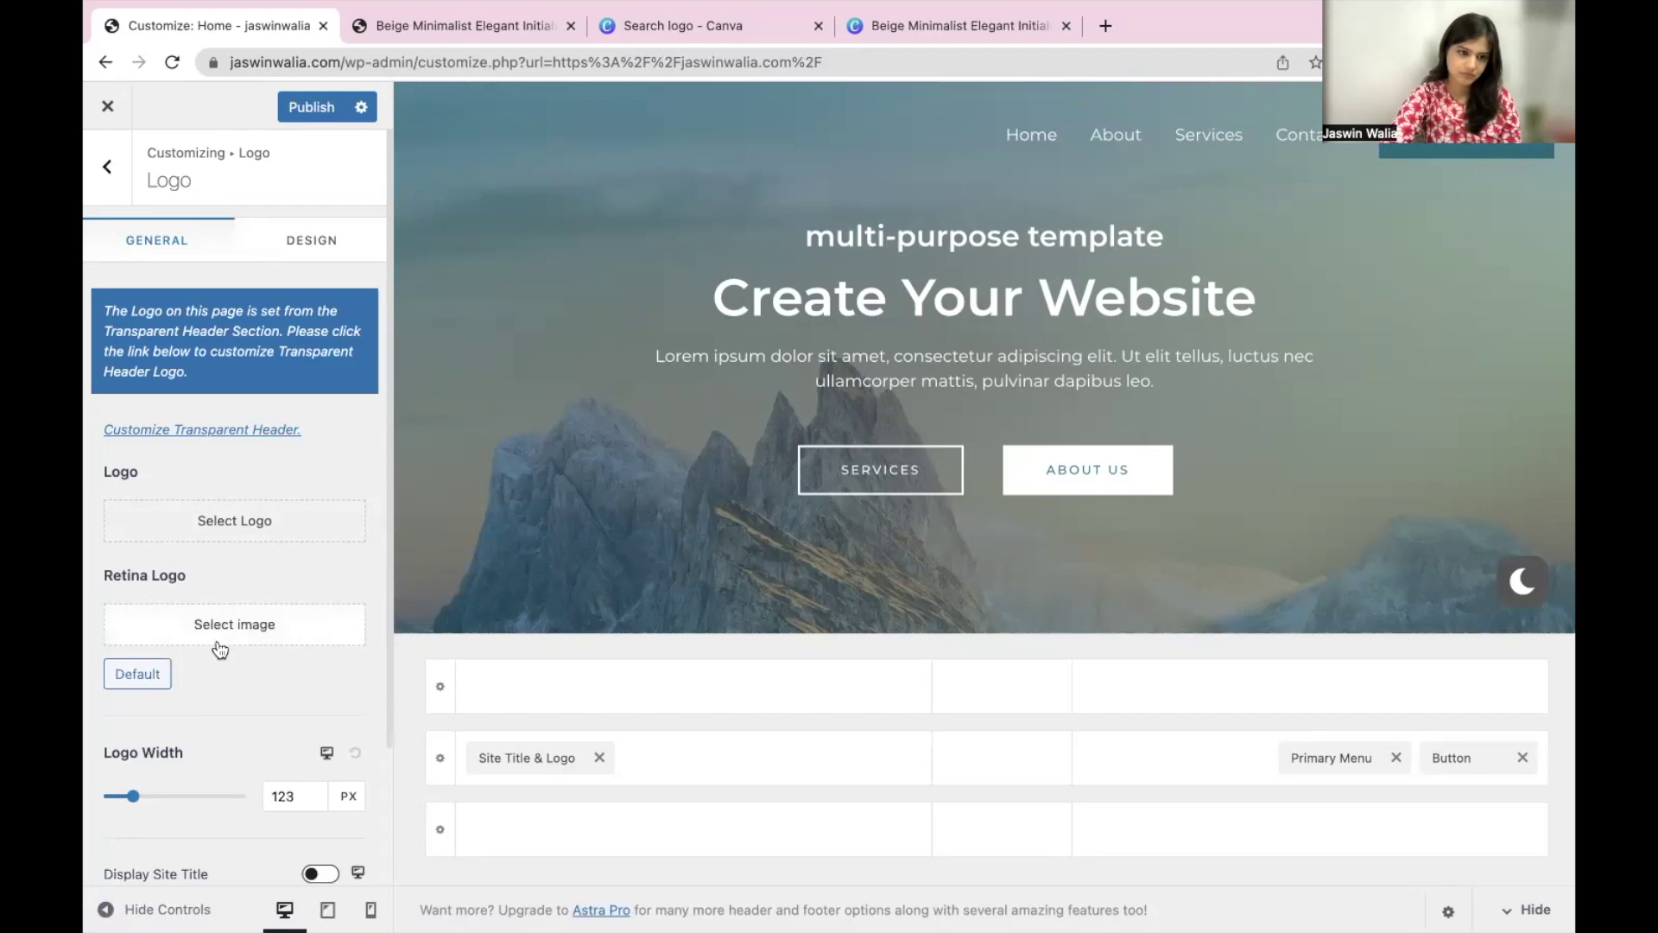
pyautogui.click(220, 639)
pyautogui.click(223, 419)
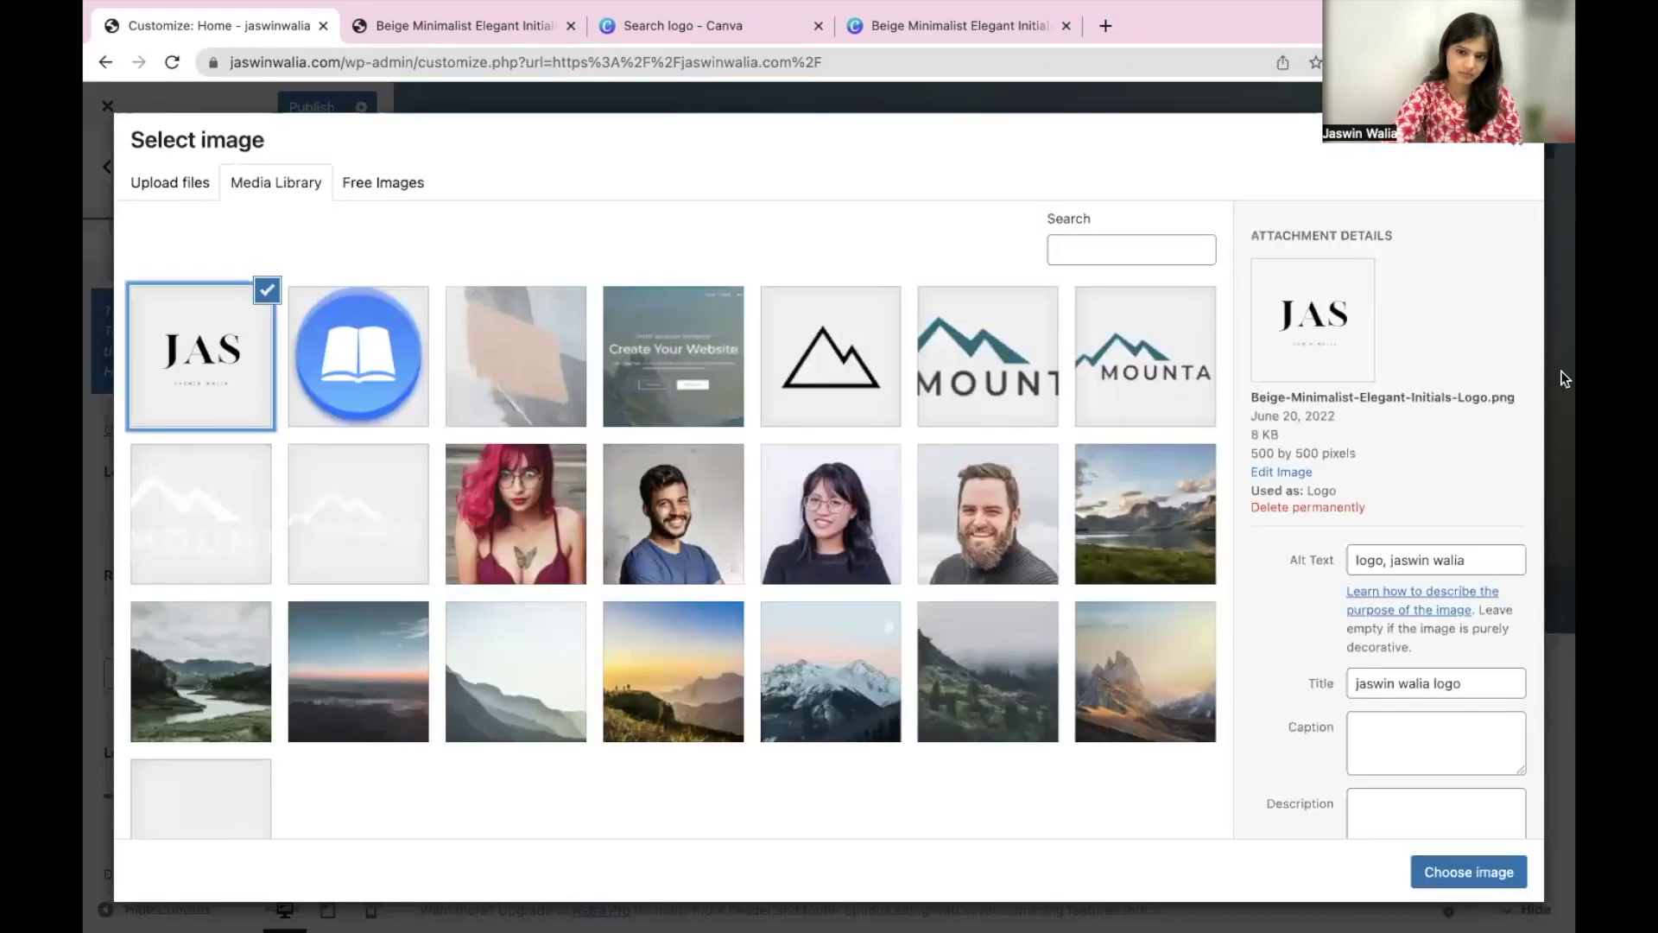
pyautogui.click(1468, 872)
# - Set the JAS image as the main site logo, crop it, publish, and exit the Customizer
pyautogui.click(244, 516)
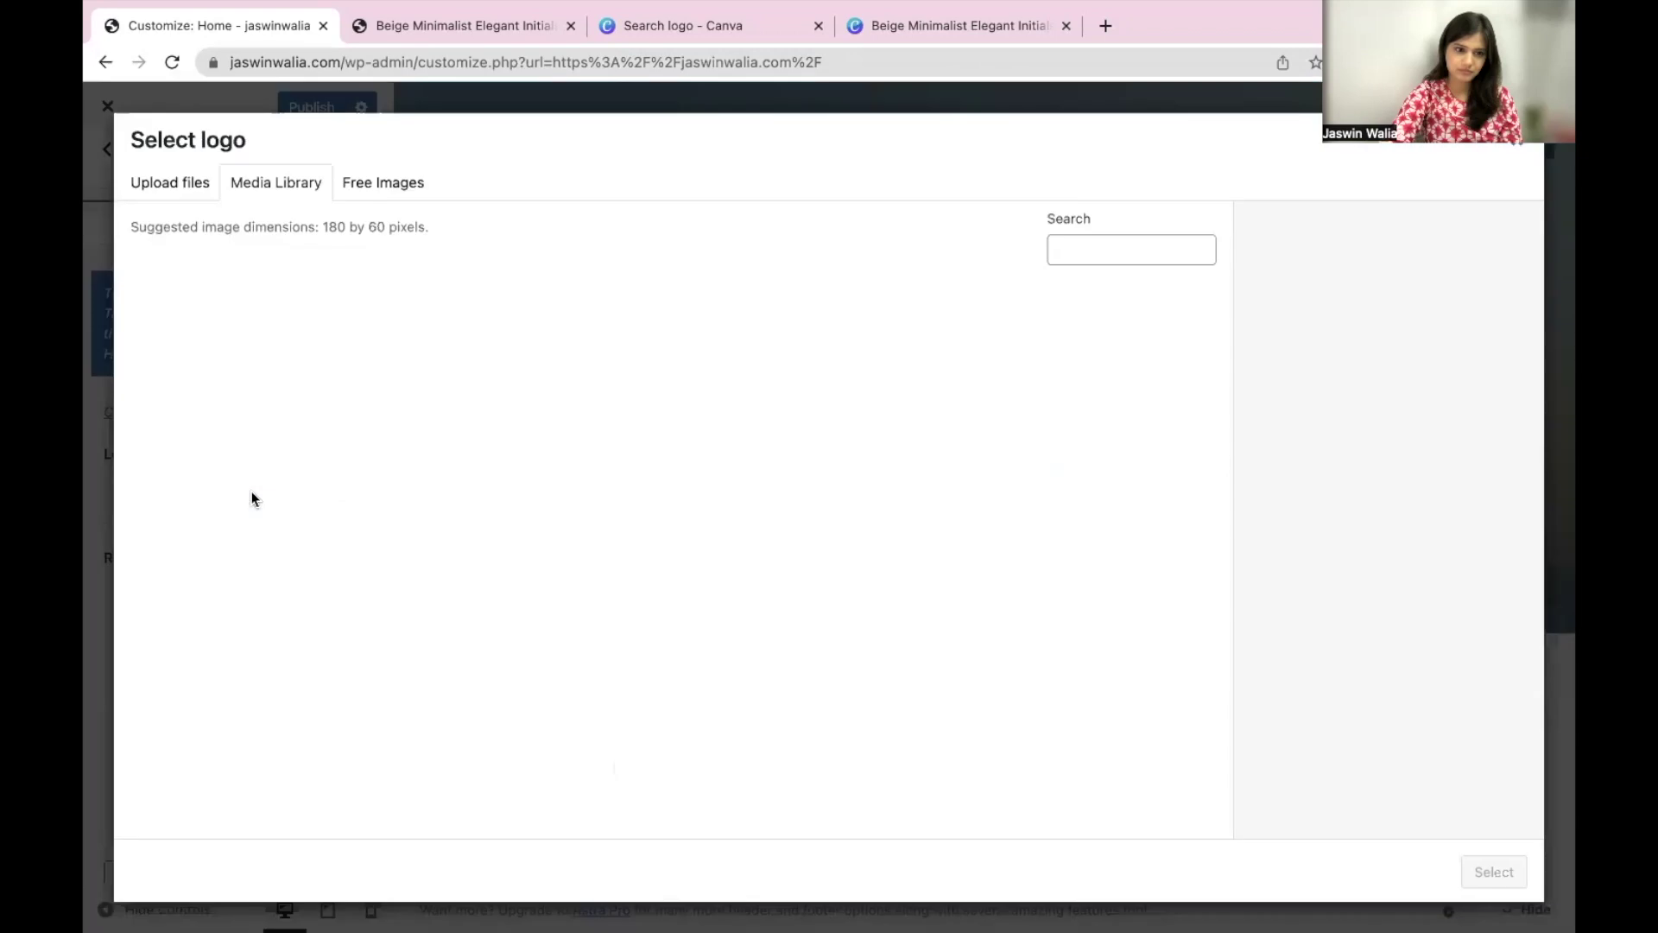
pyautogui.click(199, 355)
pyautogui.click(1491, 870)
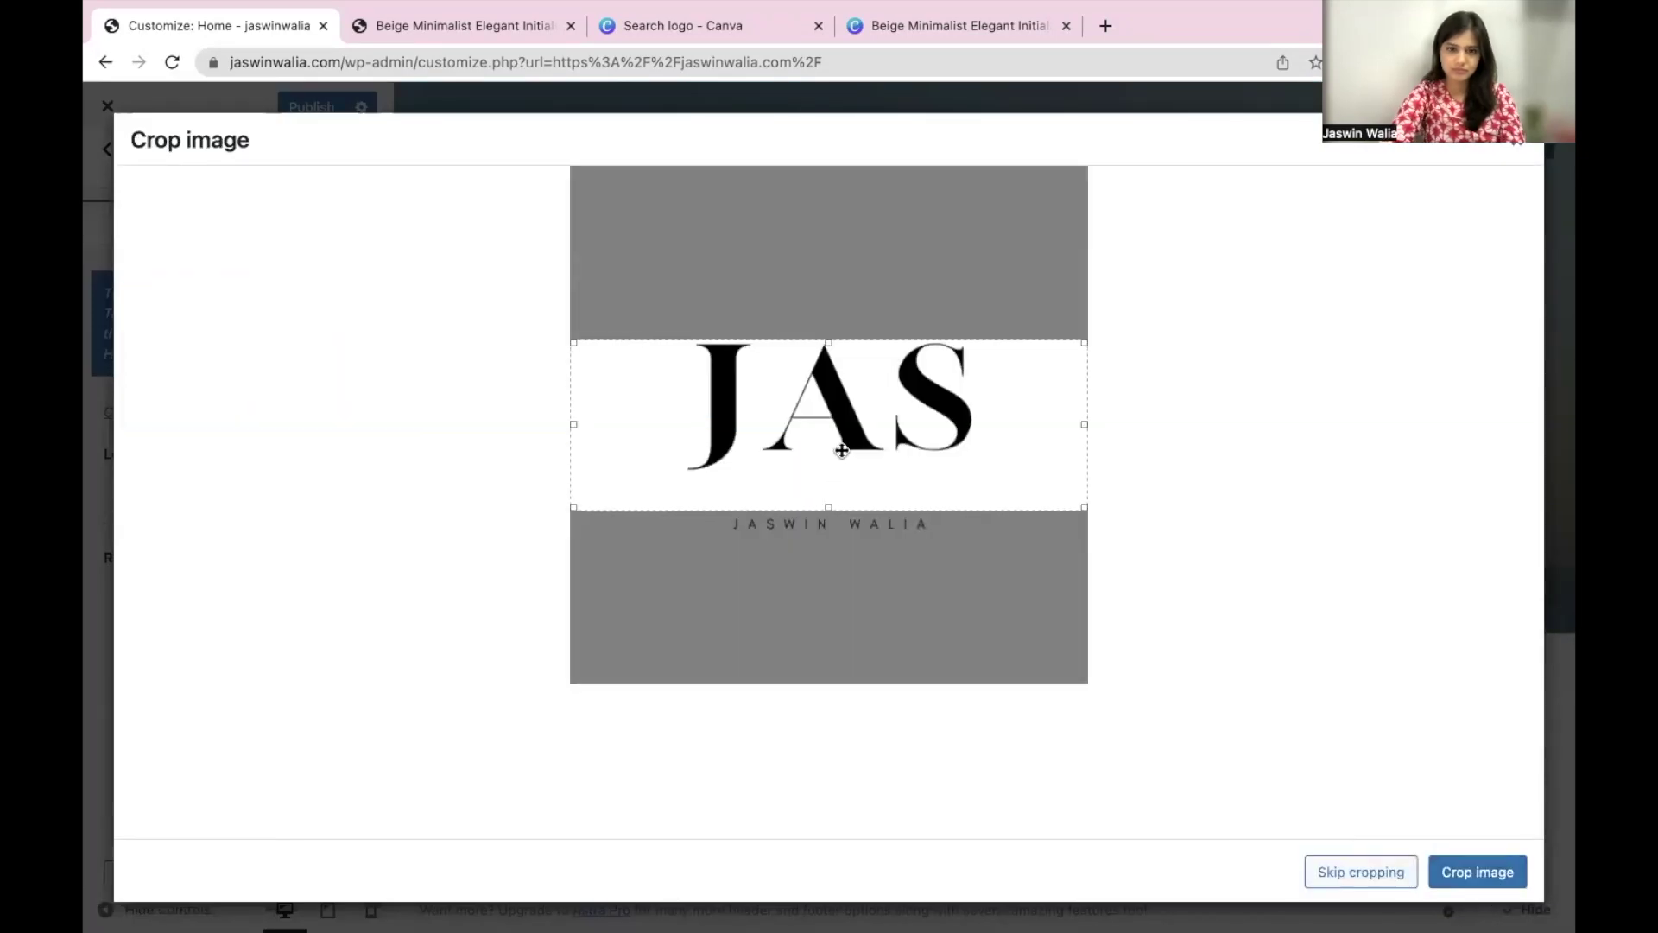
pyautogui.moveTo(842, 450); pyautogui.dragTo(842, 431)
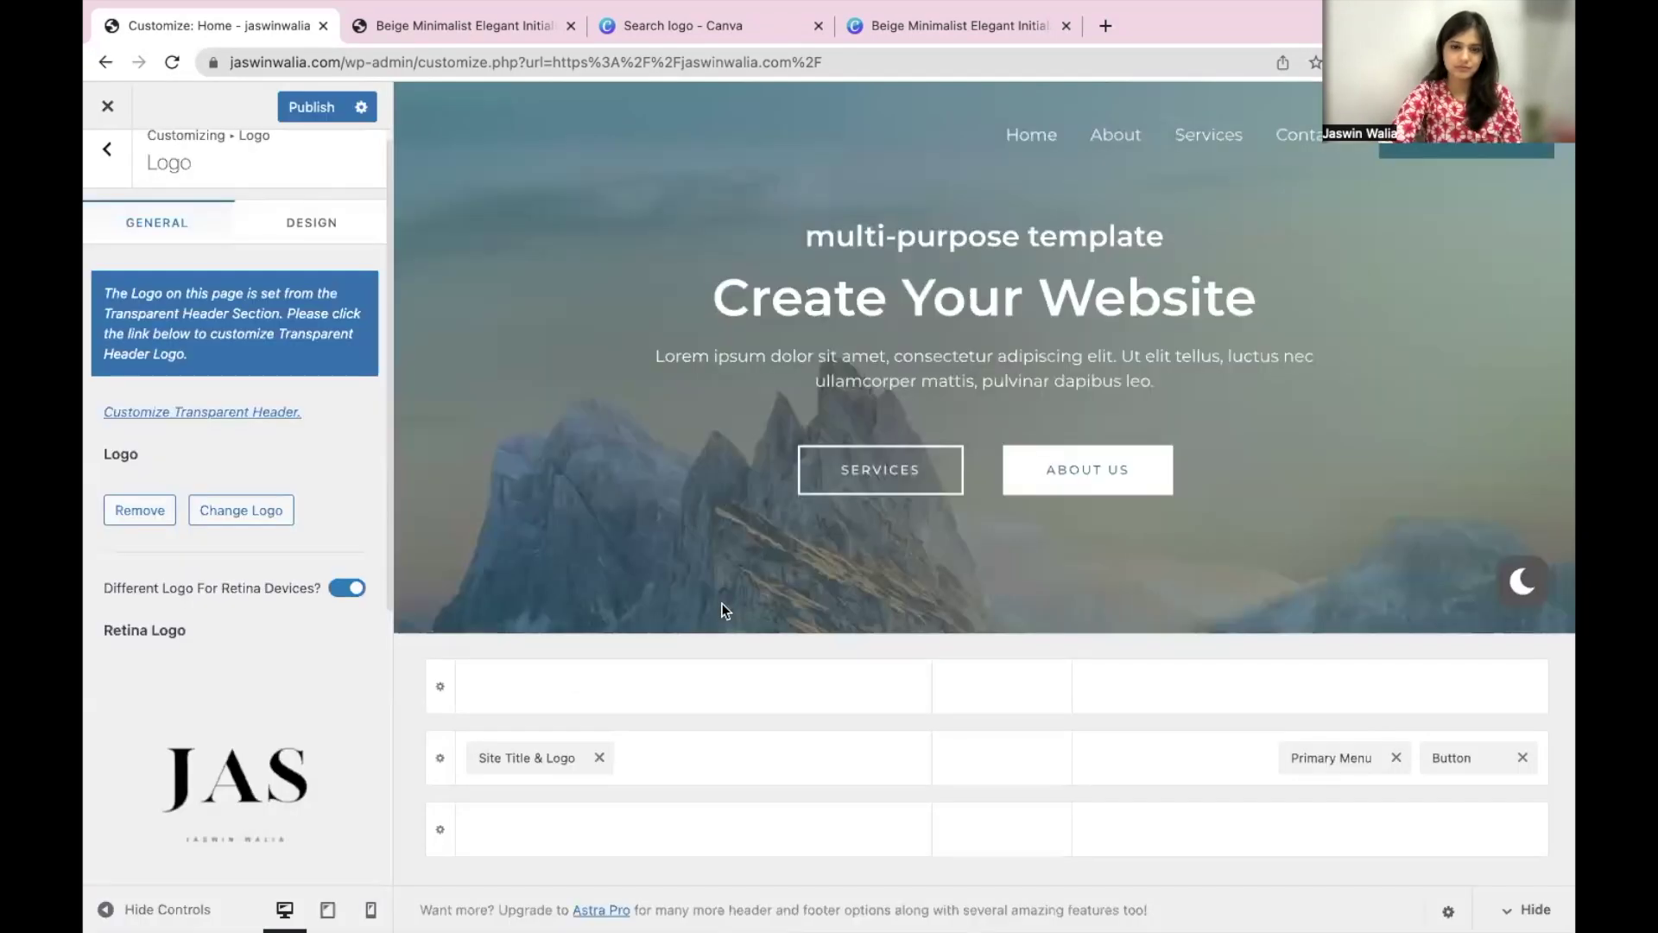
pyautogui.scroll(-20, 480, 539)
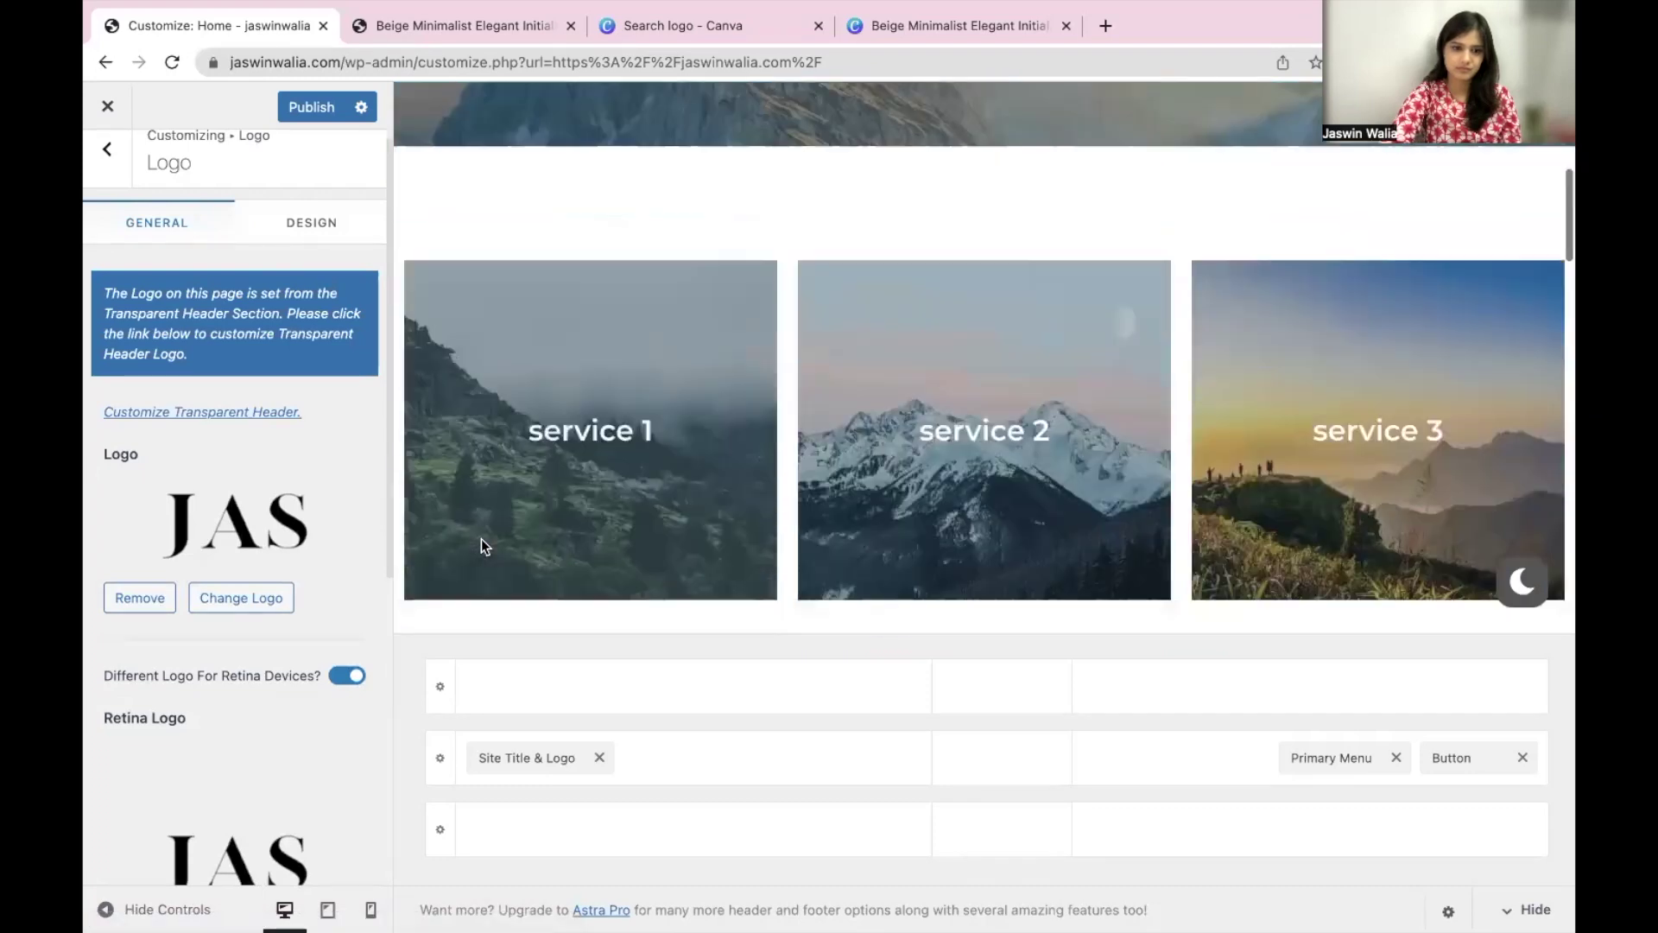
pyautogui.click(464, 324)
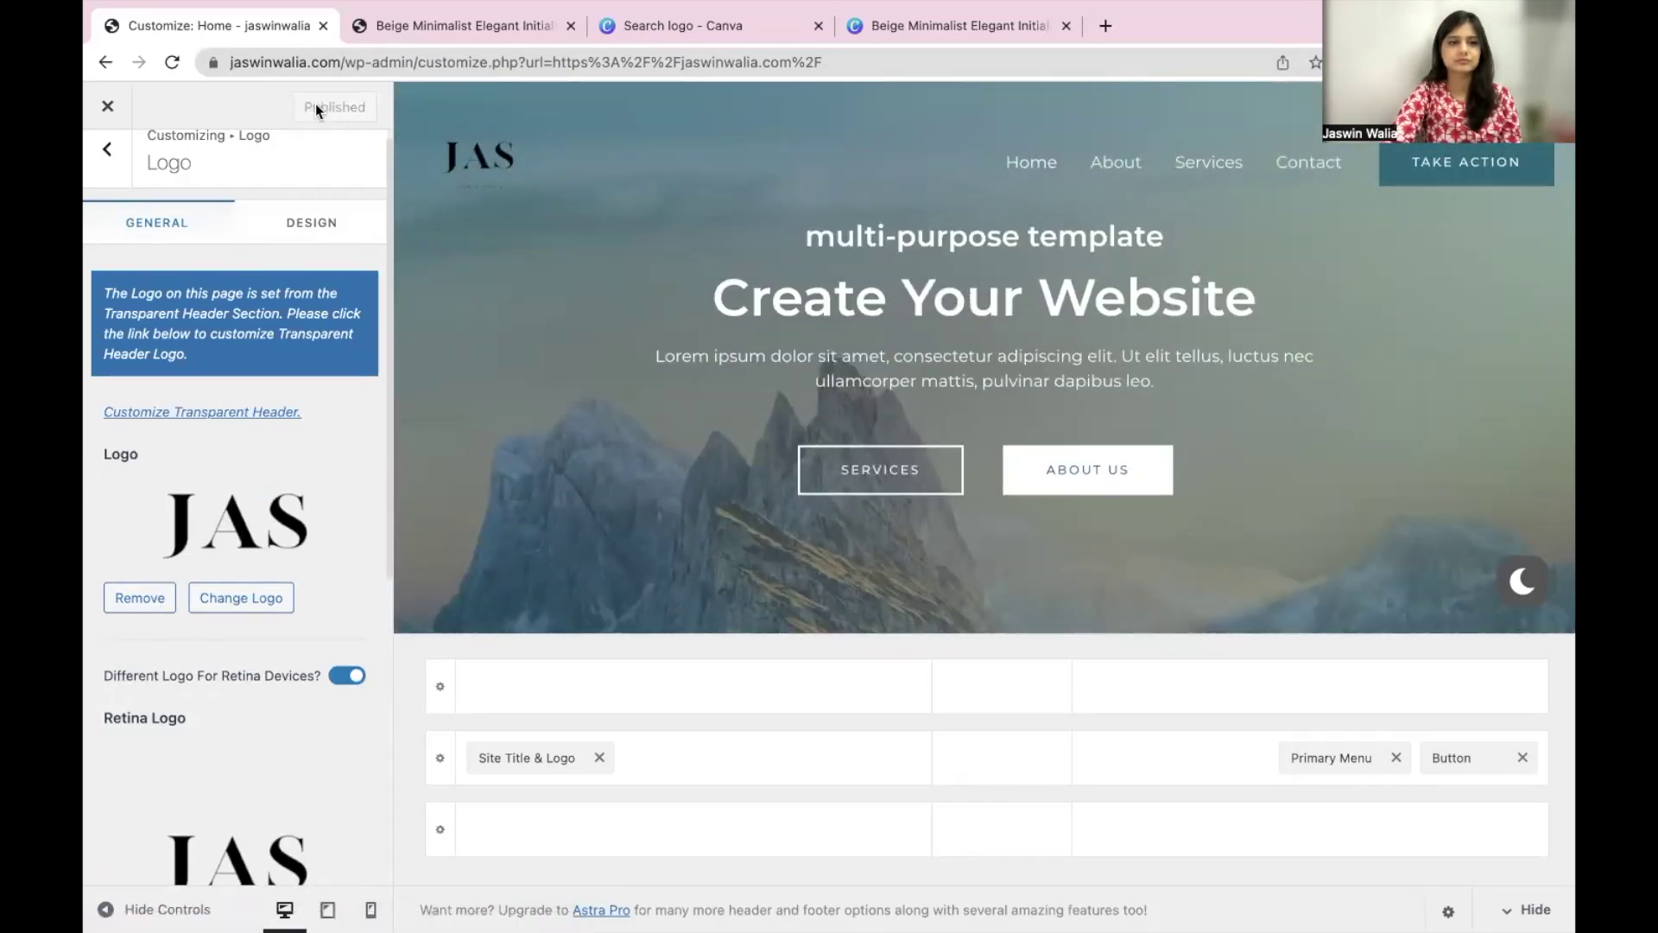
pyautogui.click(107, 105)
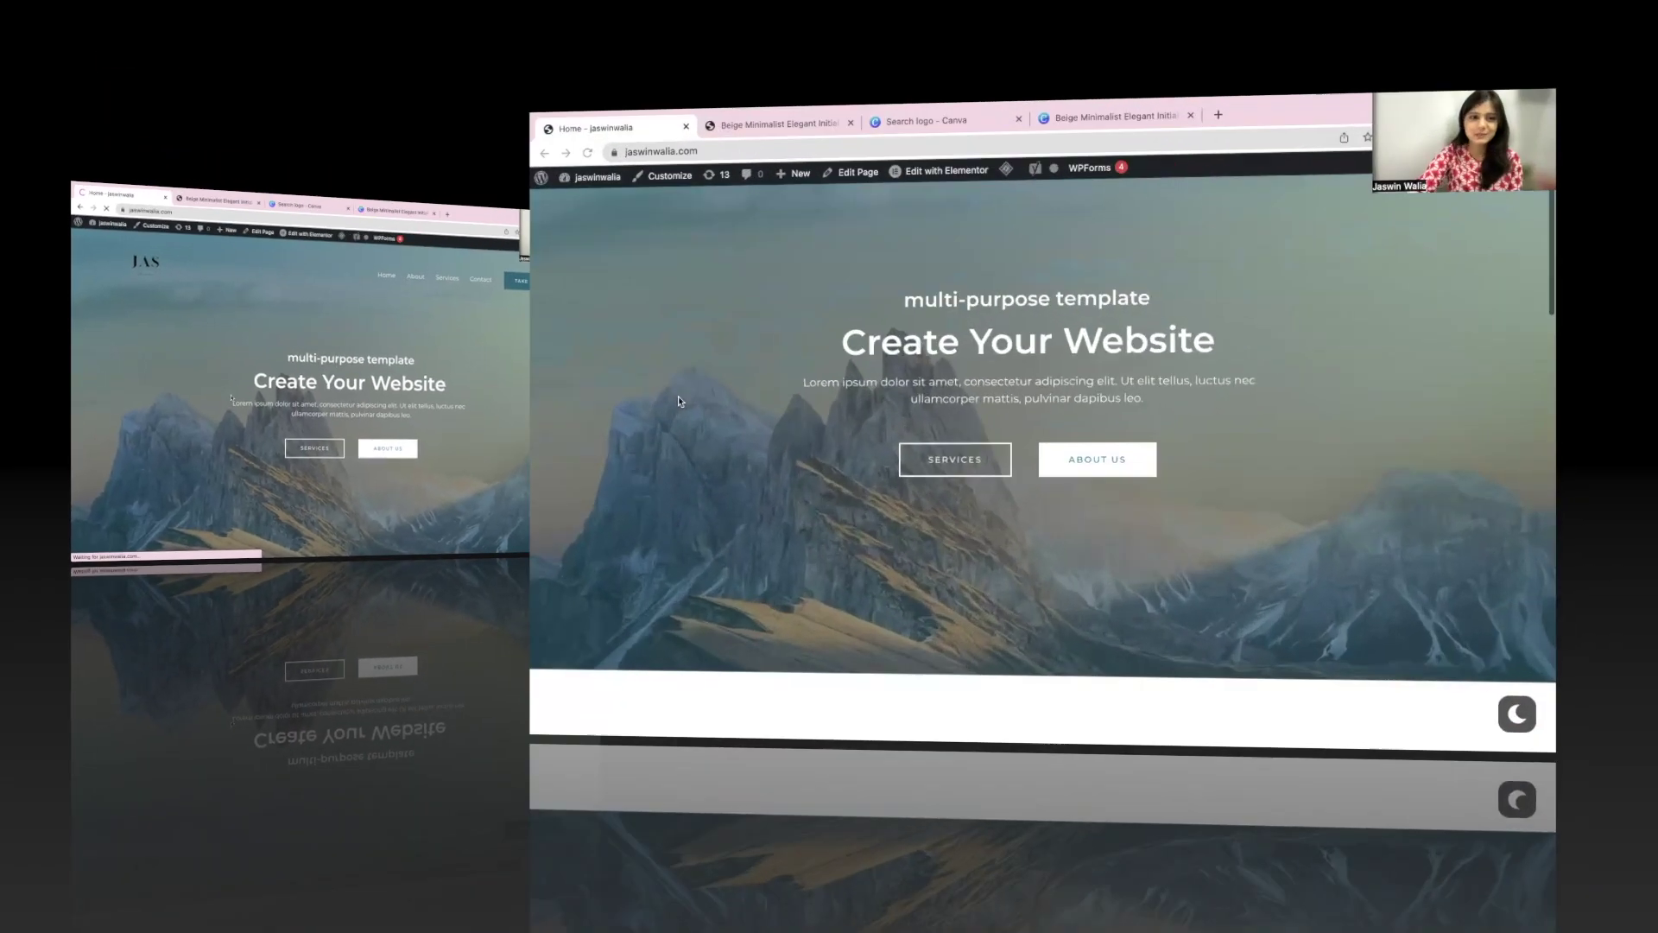
# - Scroll through the live home page and the Services page showing the JAS logo
pyautogui.scroll(-8, 311, 427)
pyautogui.scroll(-12, 311, 426)
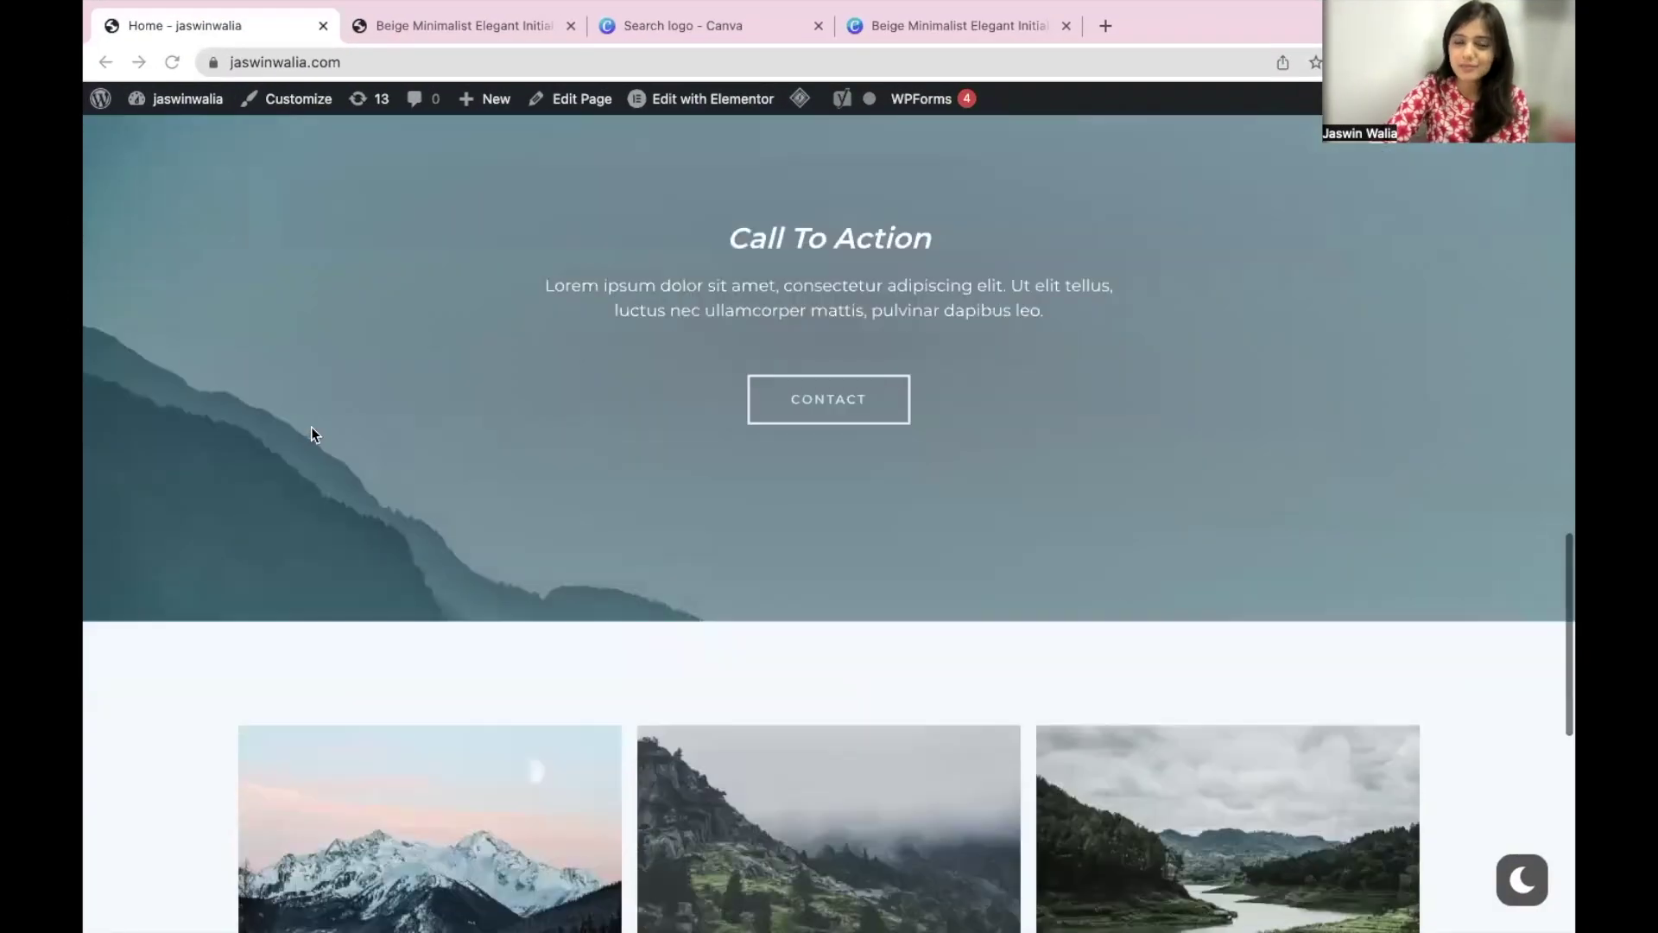
pyautogui.scroll(20, 311, 427)
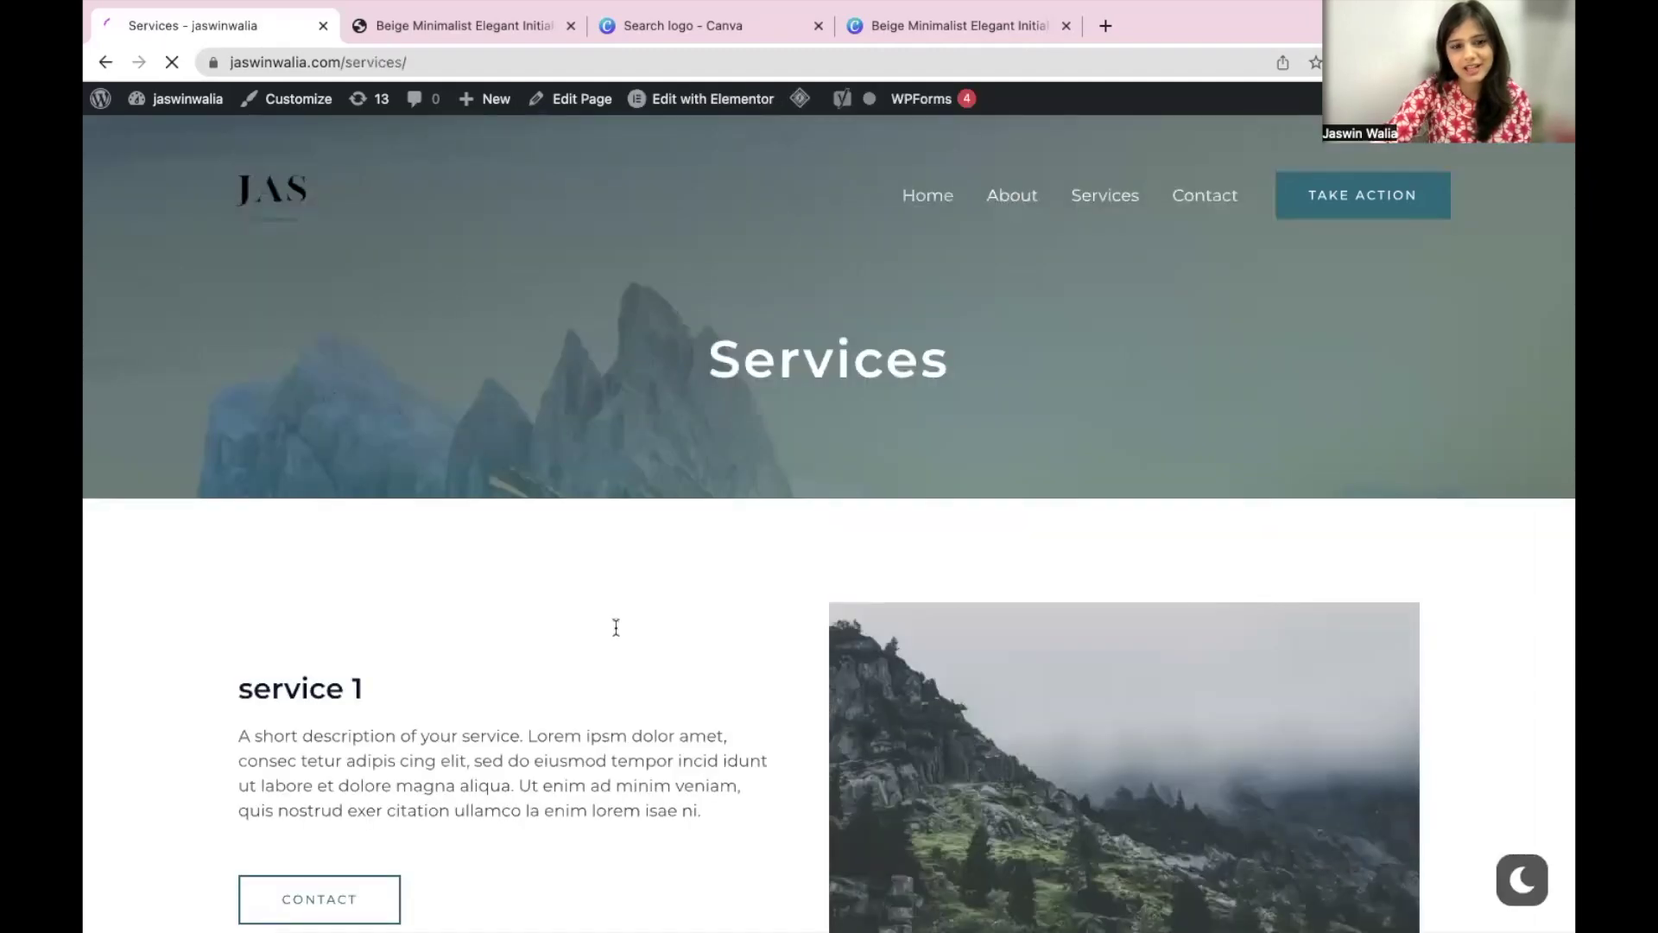
pyautogui.scroll(-20, 614, 625)
pyautogui.scroll(20, 615, 625)
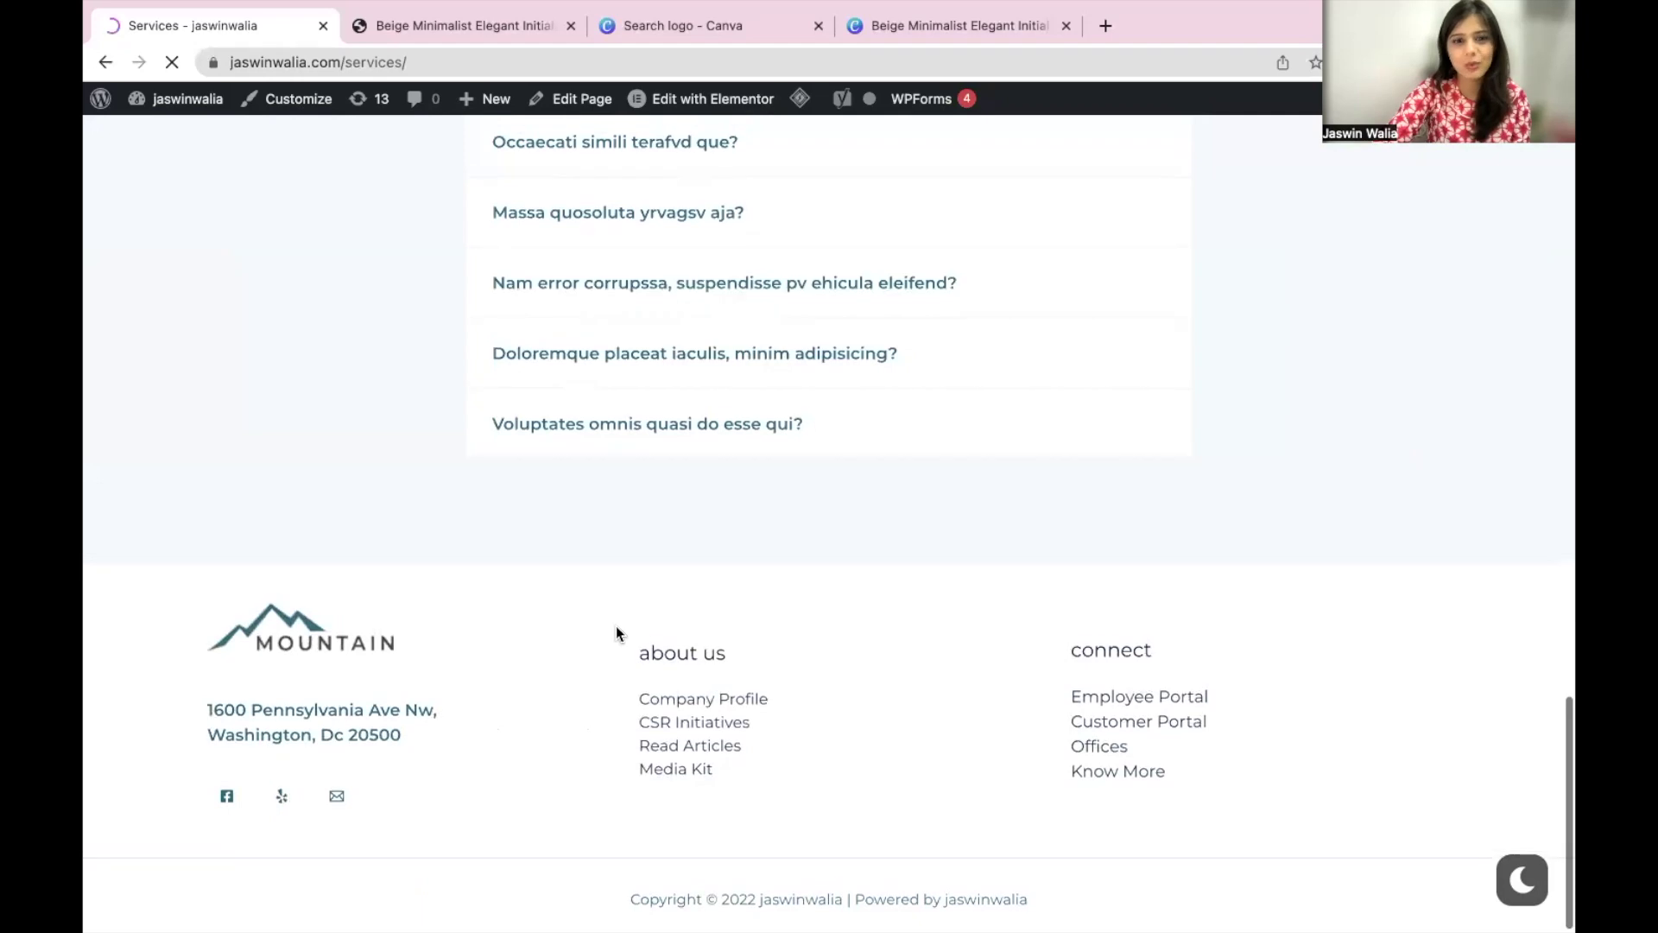
pyautogui.scroll(4, 615, 631)
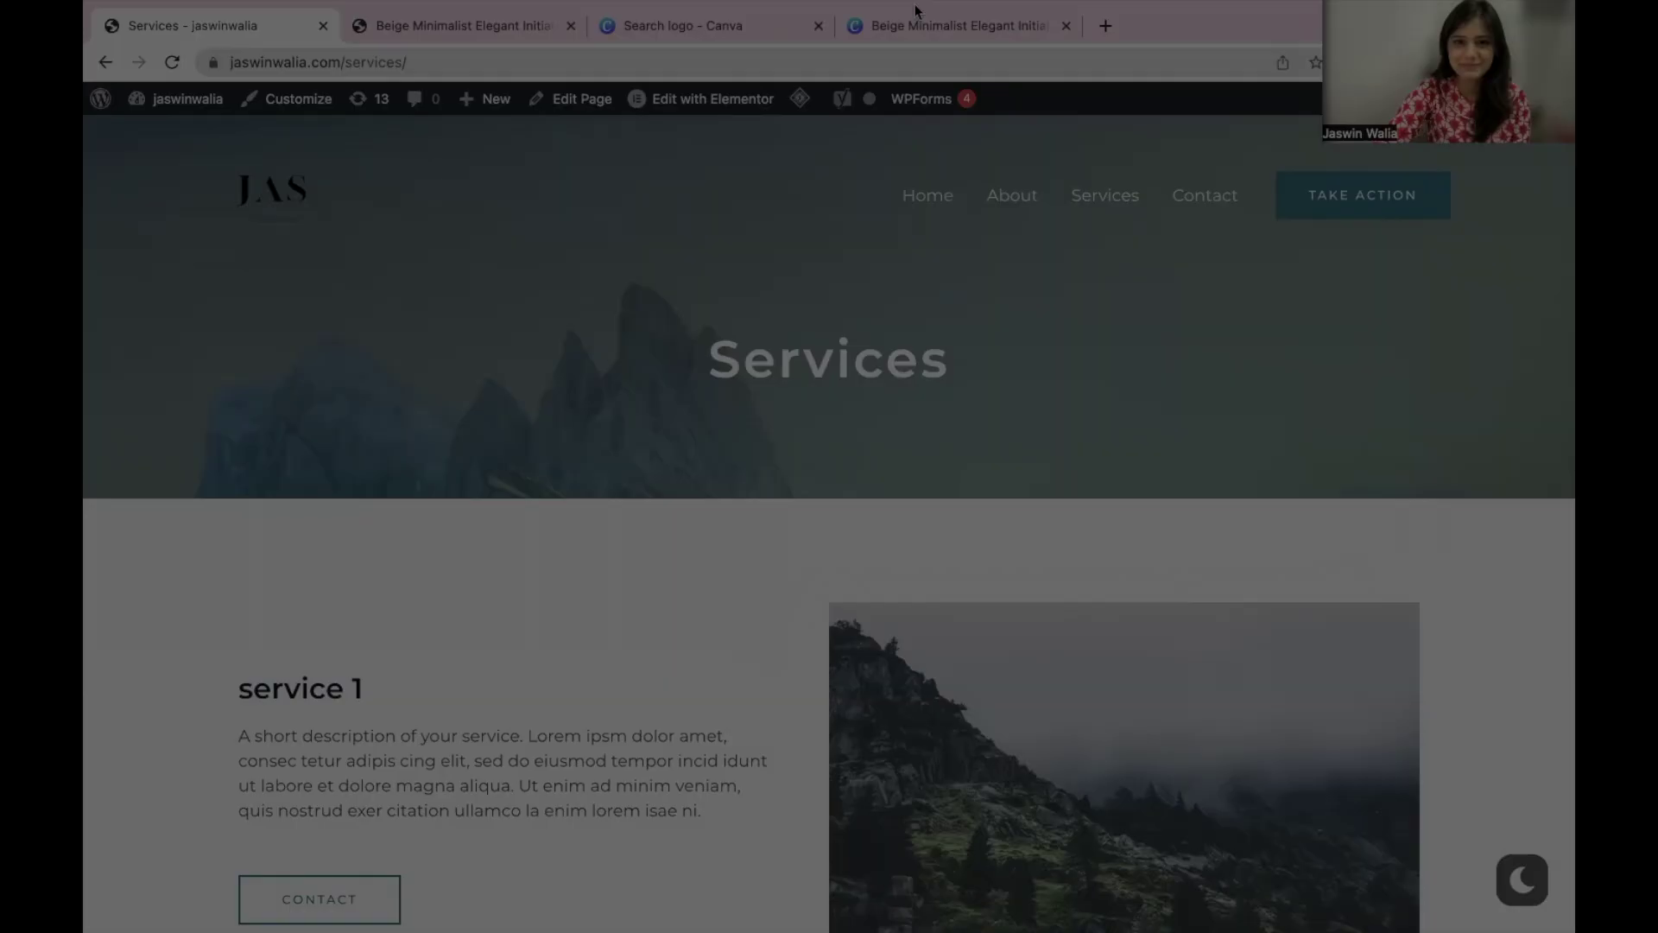